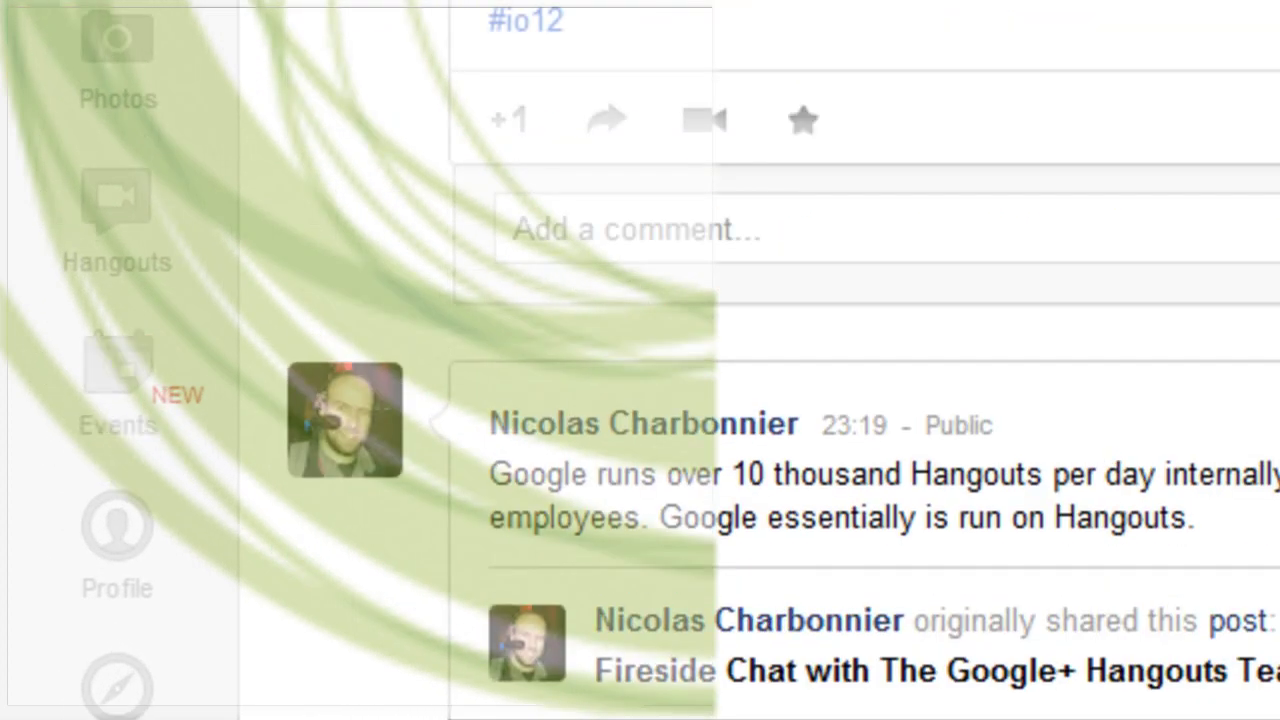
Scroll the Google+ home stream down to the new Events card.
scroll(500, 400, down, 5)
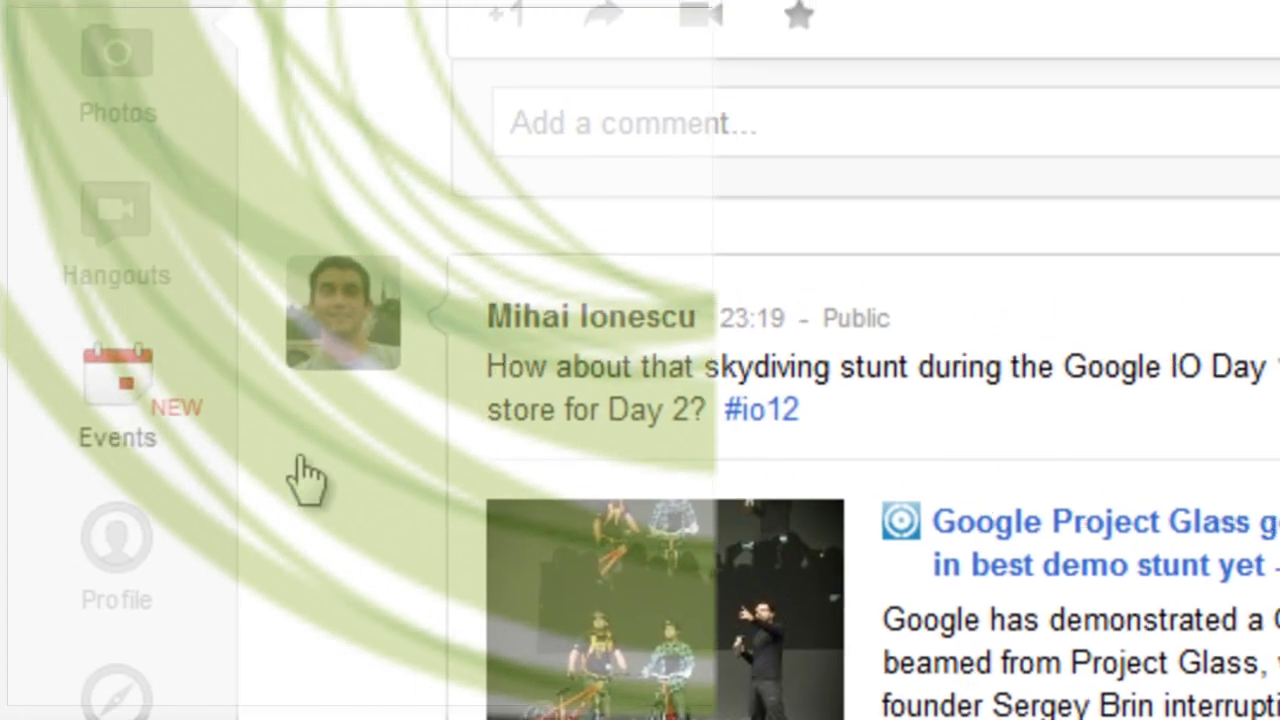
Go to the Events list and show the Yes/Maybe/No RSVP choices for the delete facebook account event.
click(226, 500)
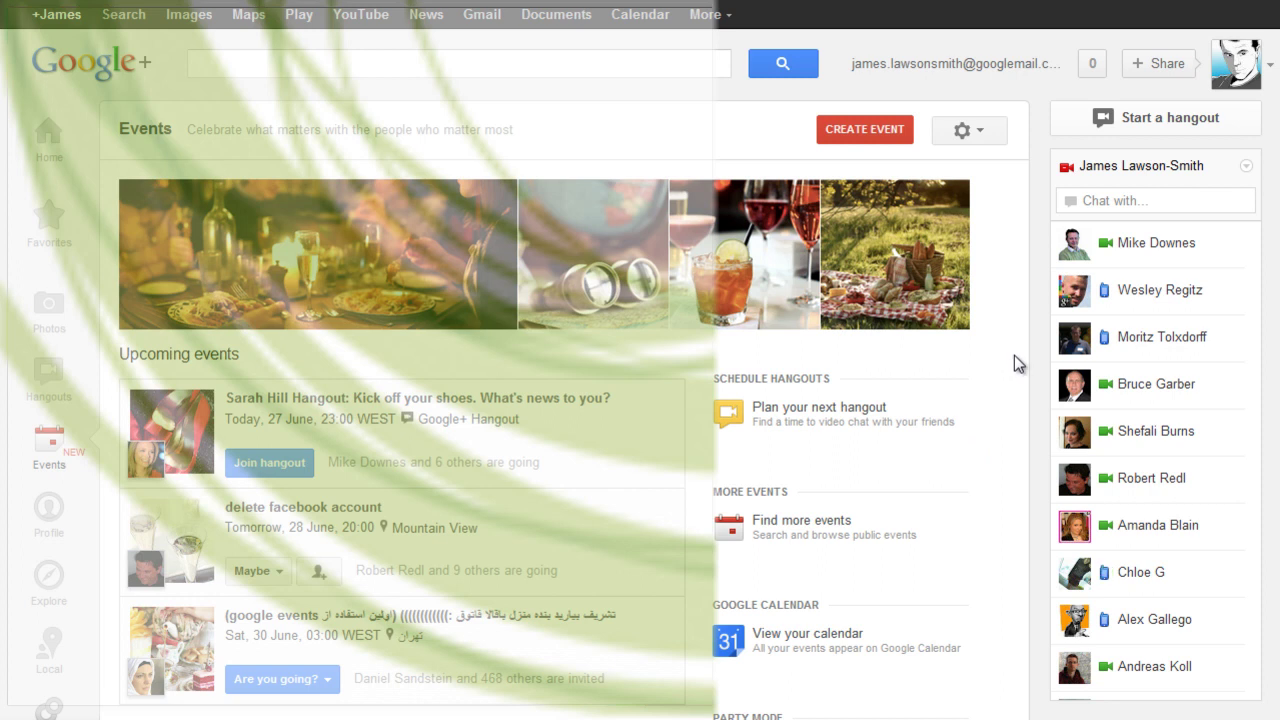
scroll(1000, 355, down, 2)
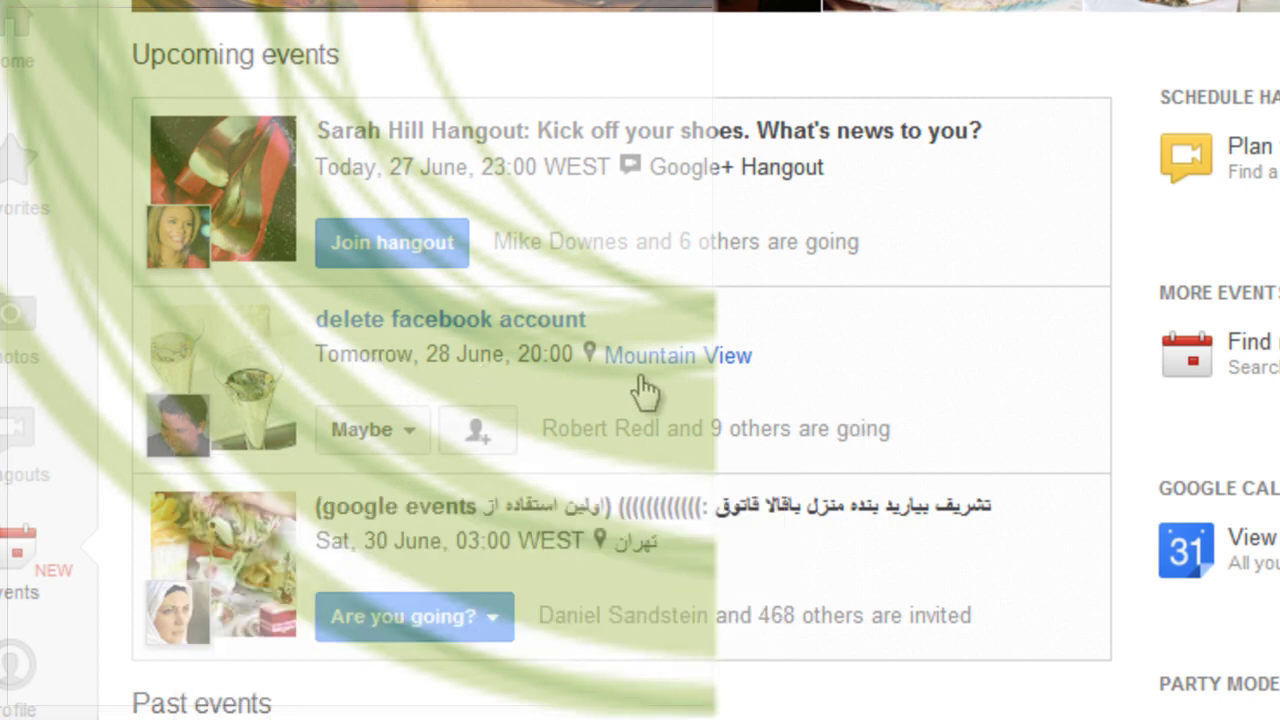
click(409, 447)
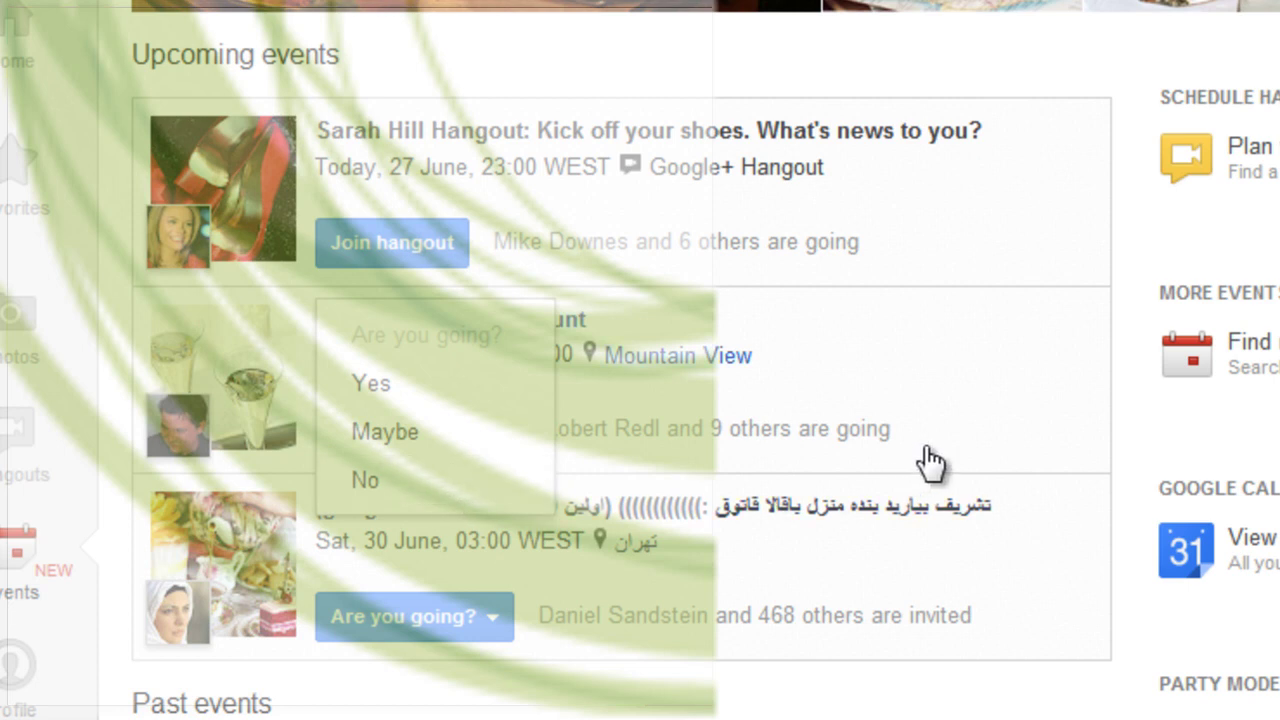
View the delete facebook account event page and check availability on the 28 June agenda.
click(1077, 446)
mouse_move(400, 150)
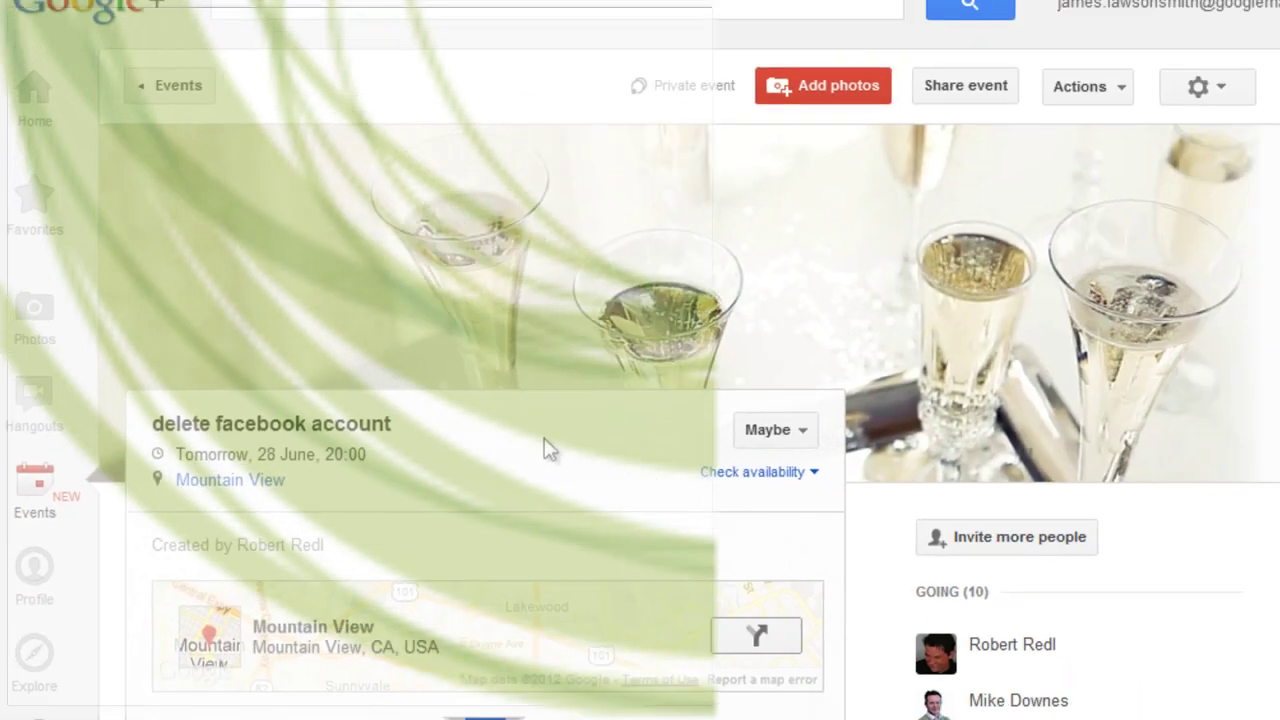
scroll(471, 408, down, 3)
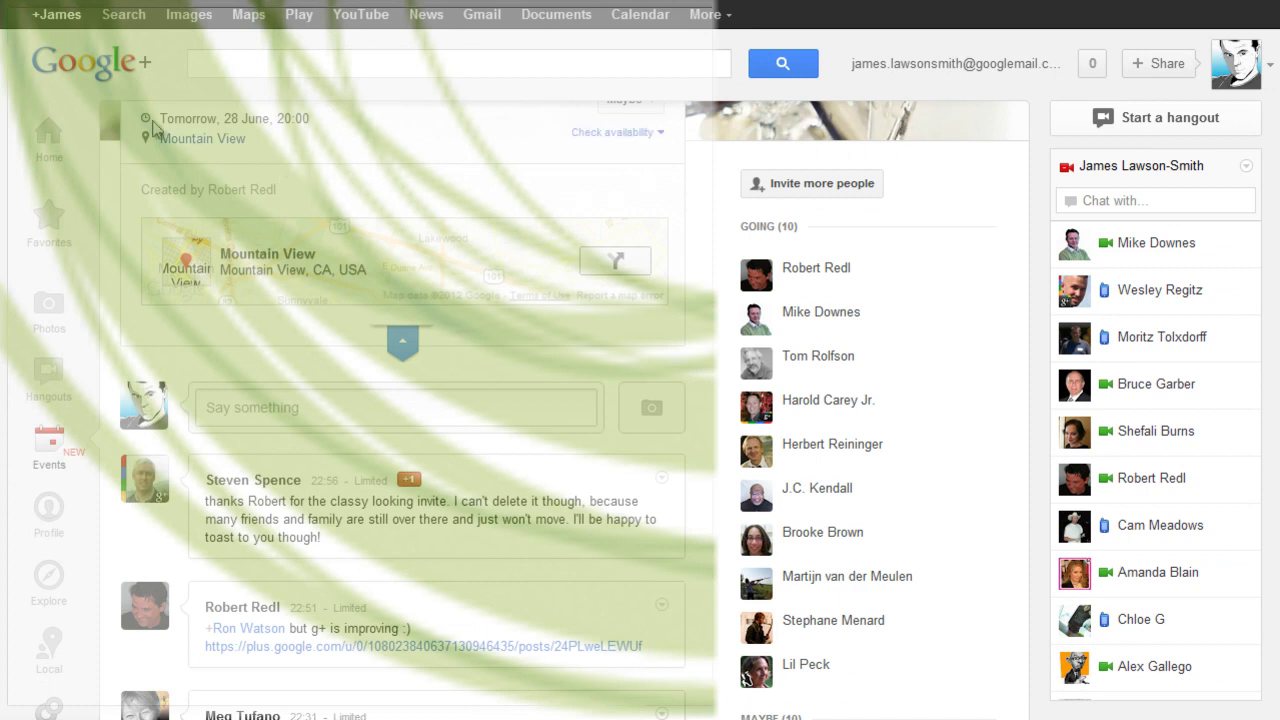
scroll(322, 148, up, 3)
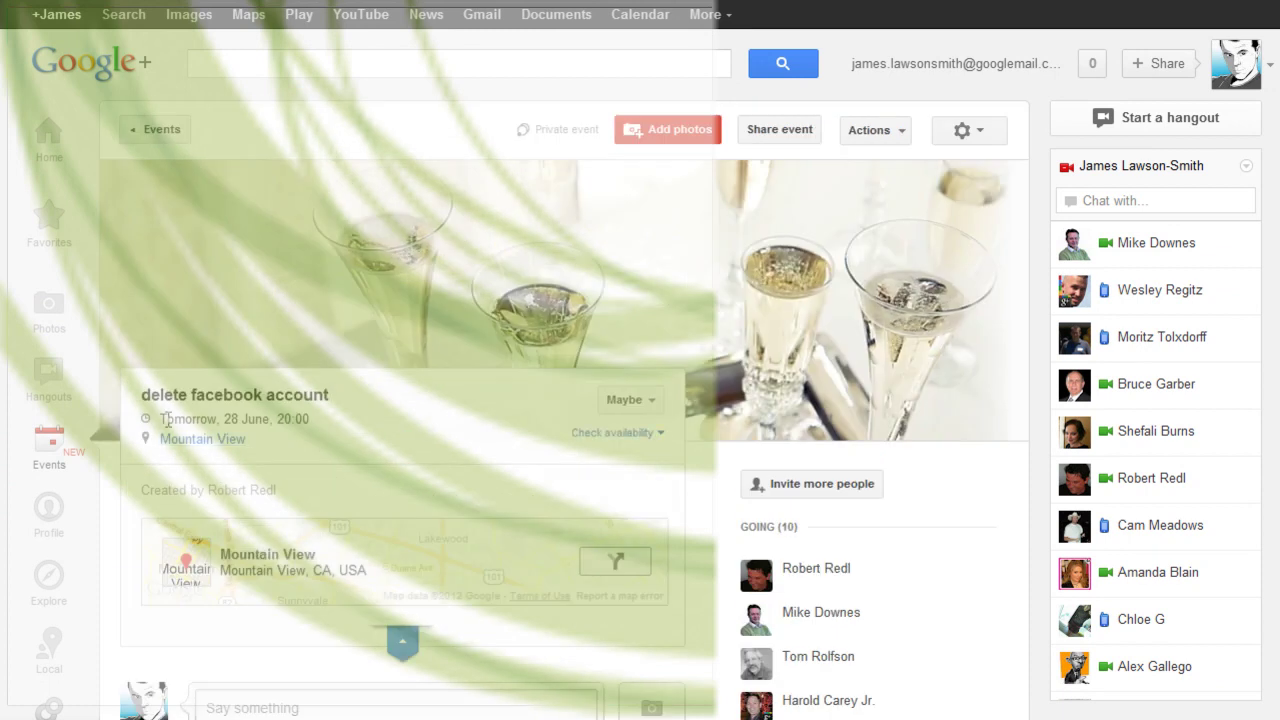
drag(161, 419, 310, 419)
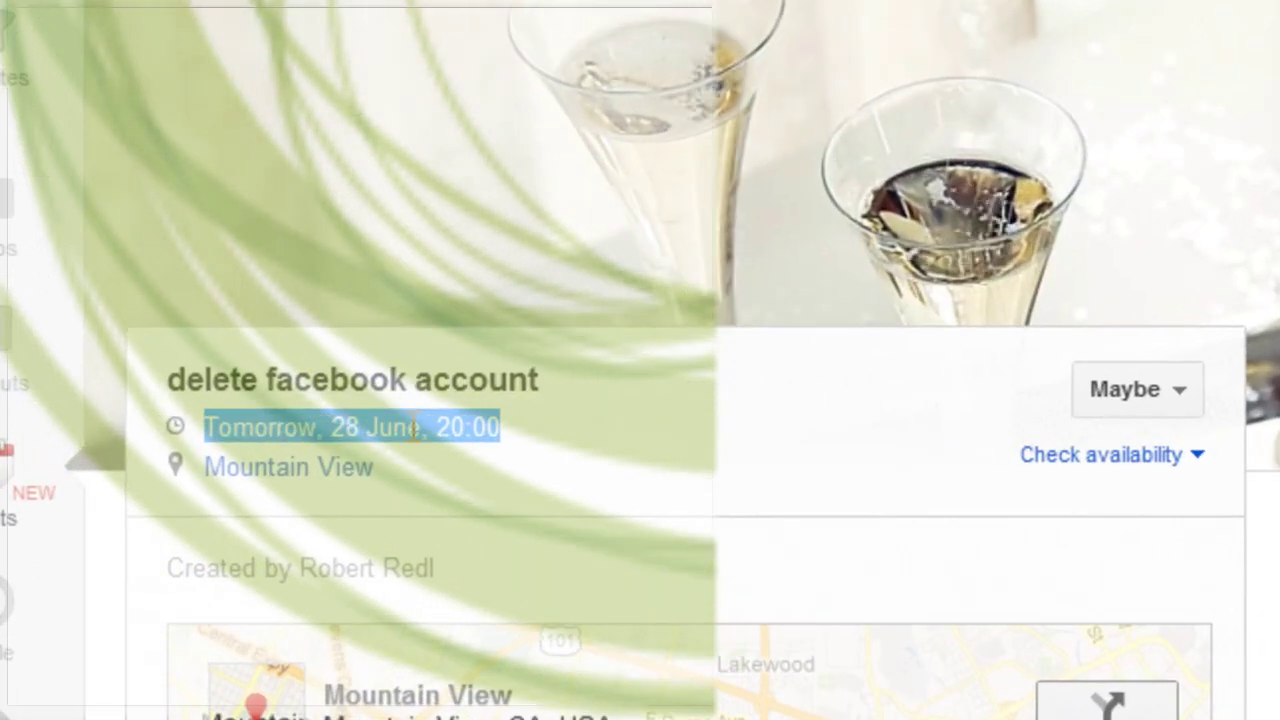
click(401, 420)
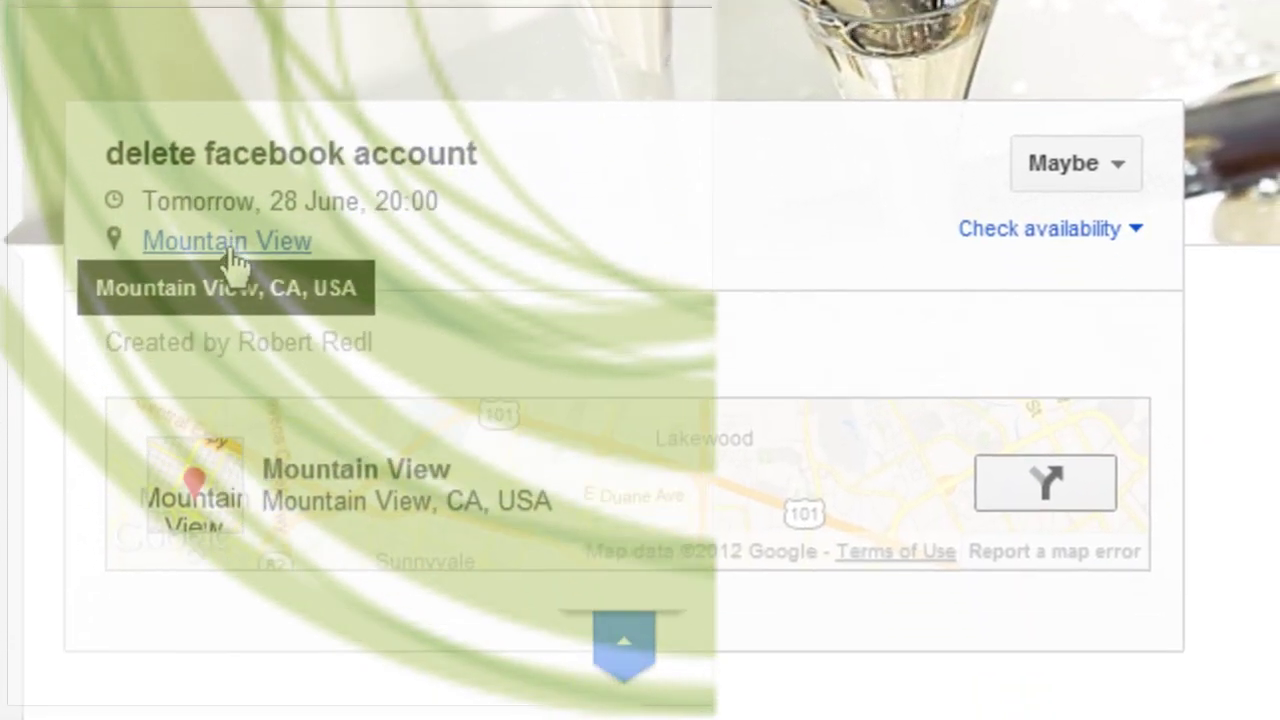
click(1136, 233)
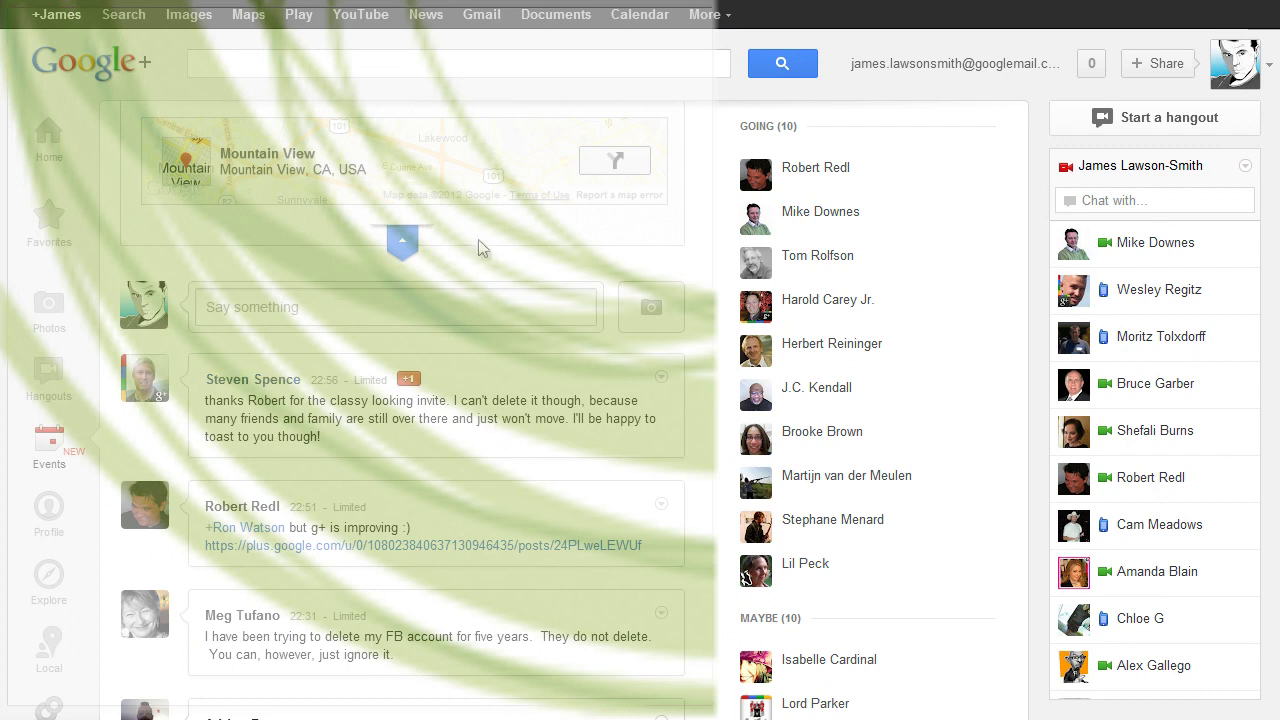
Scroll through the event's comments and guest lists, then return to the Events list.
scroll(500, 412, down, 2)
scroll(501, 412, down, 1)
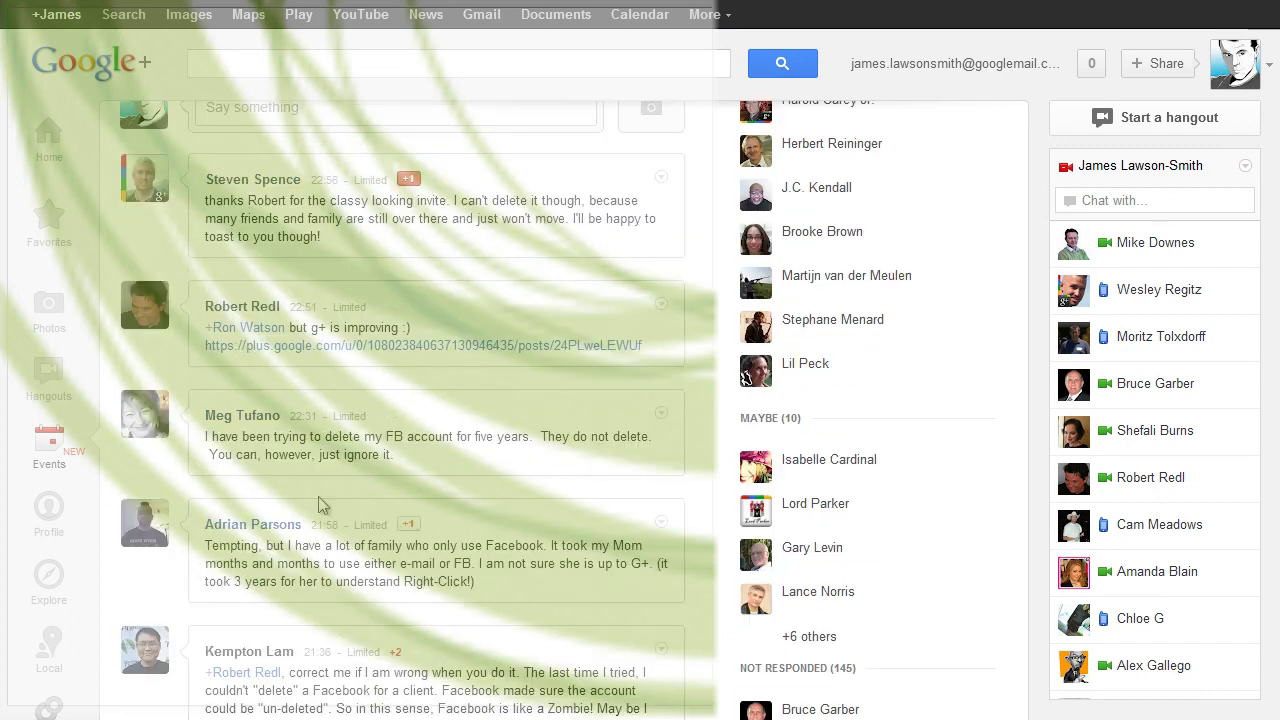
scroll(527, 425, down, 3)
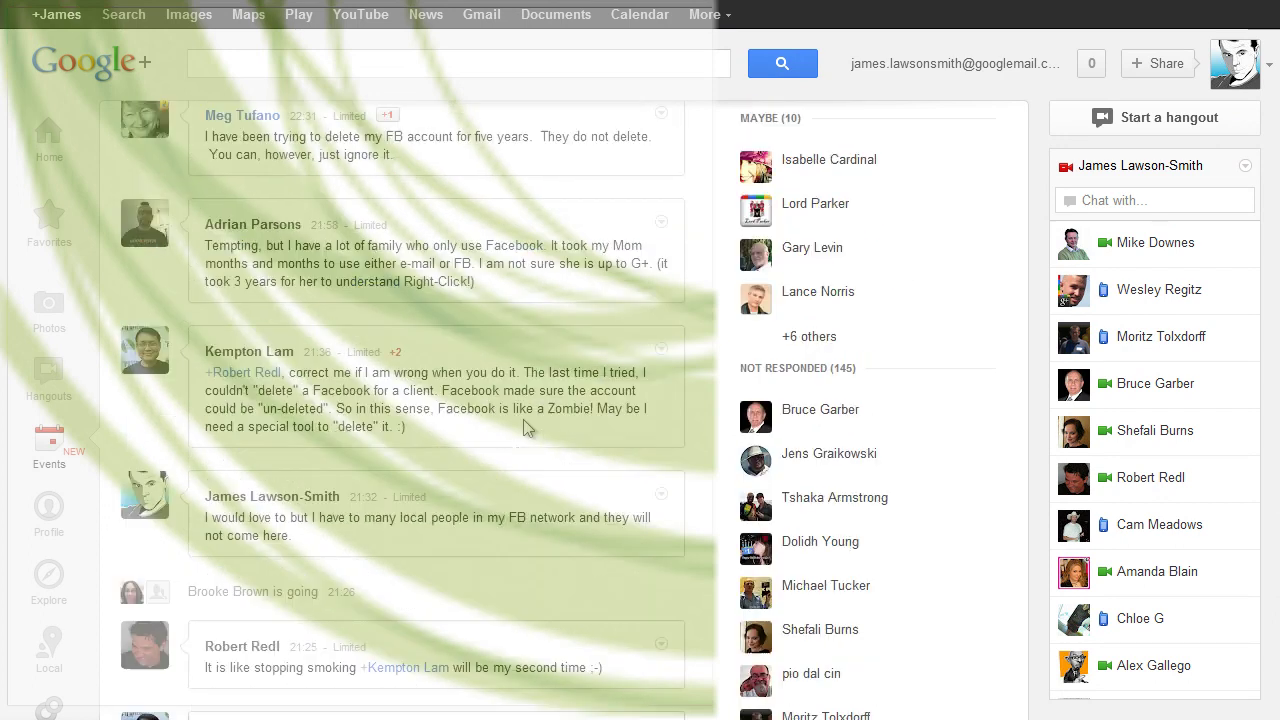
scroll(529, 418, down, 1)
scroll(529, 418, down, 4)
scroll(531, 423, down, 2)
scroll(540, 430, up, 3)
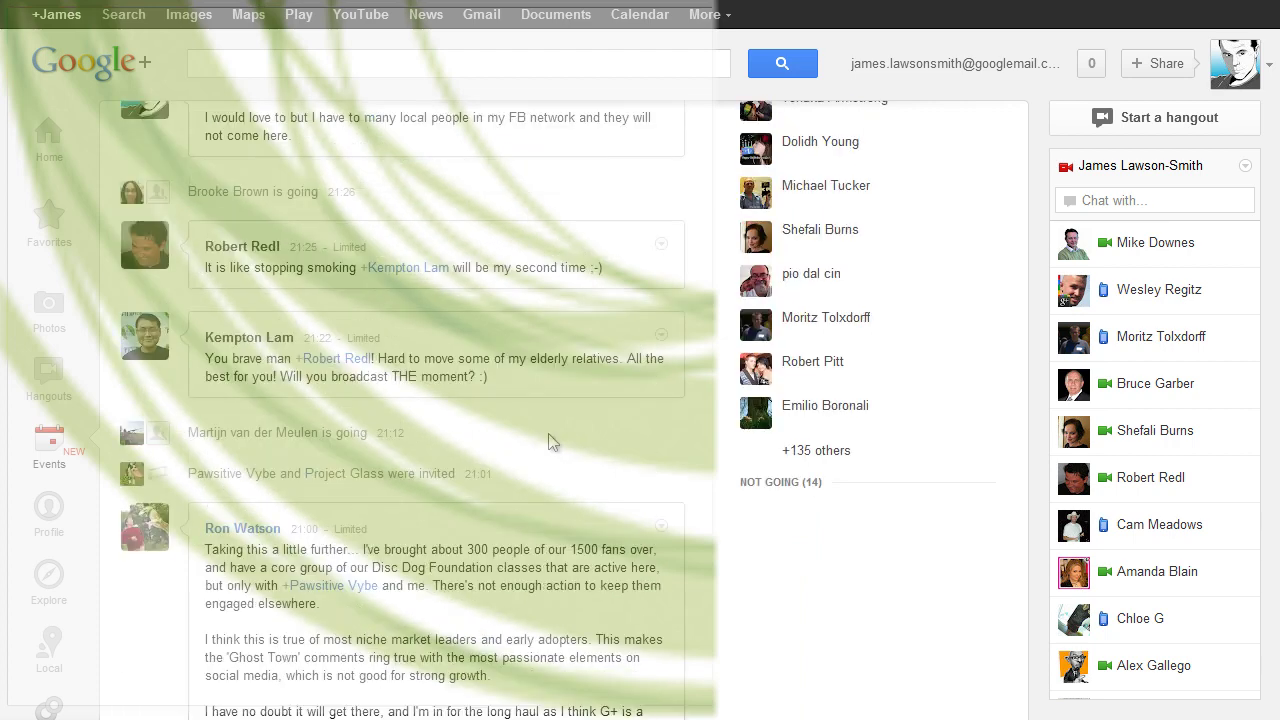
scroll(550, 441, up, 7)
scroll(550, 441, up, 2)
scroll(549, 443, up, 3)
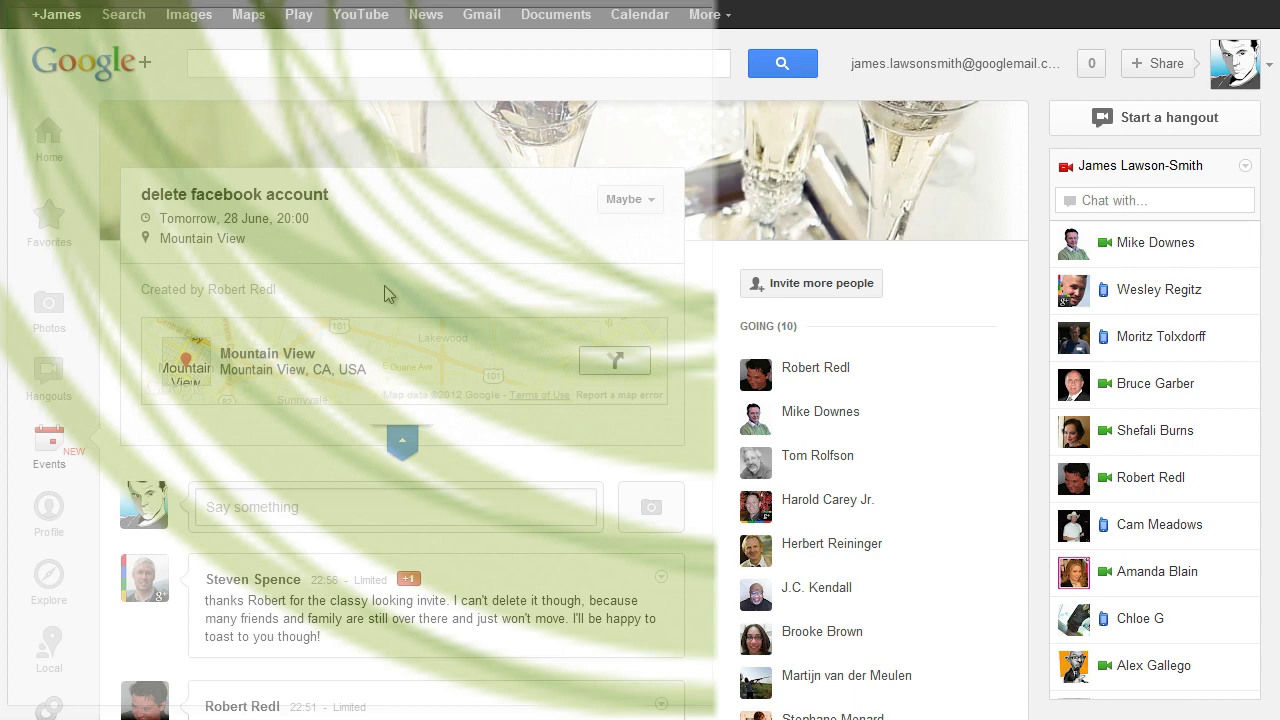
key(alt+Left)
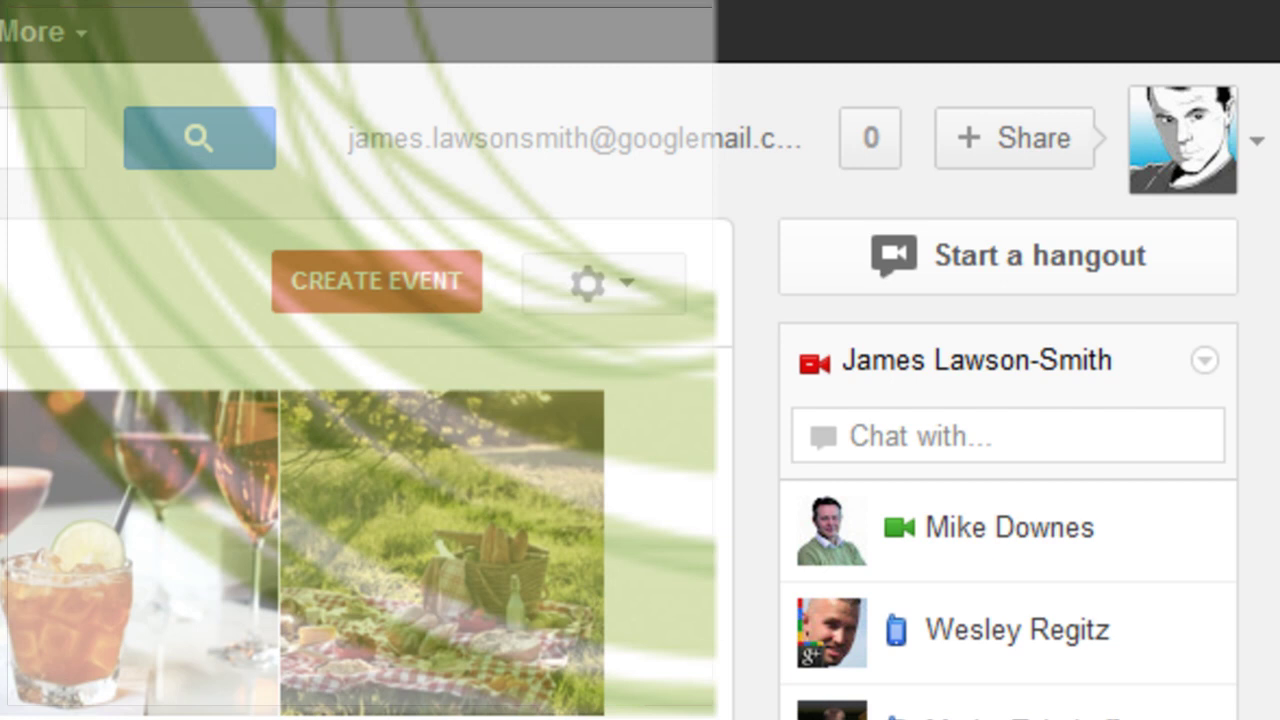
Create a new event dated 28 Jun 2012, 19:00 to 21:00, leaving title and location empty.
click(379, 284)
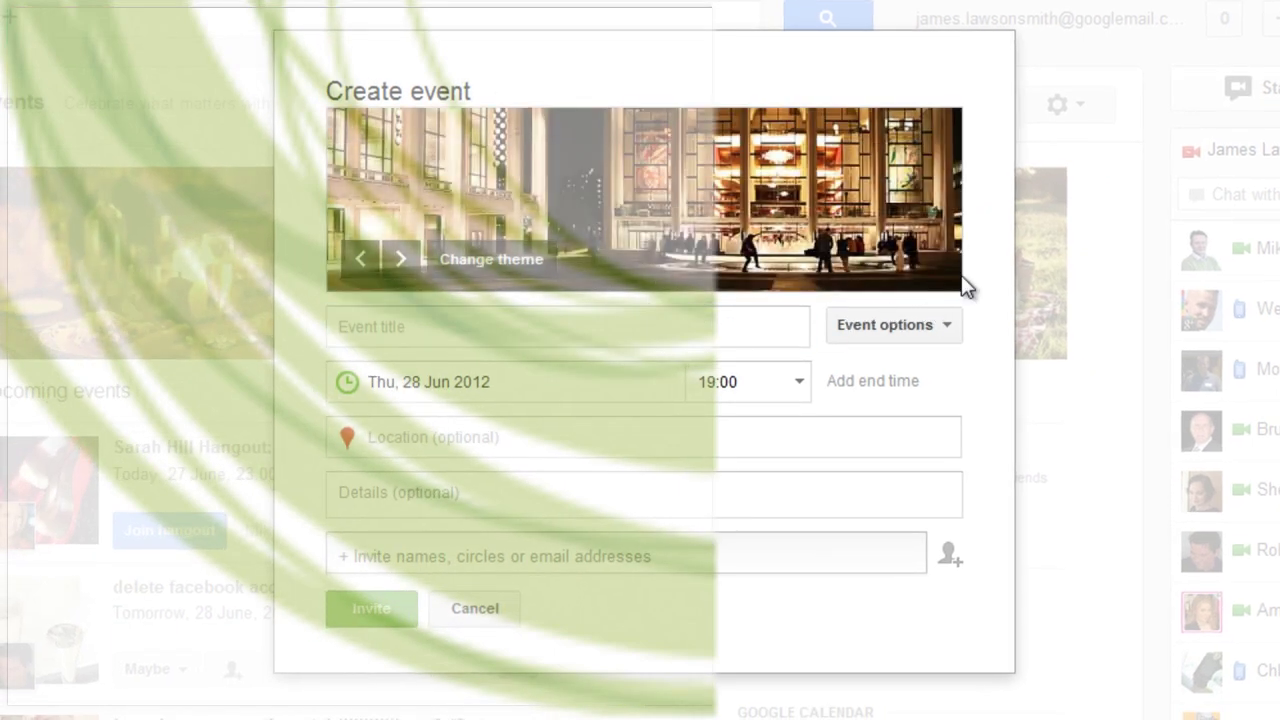
click(477, 328)
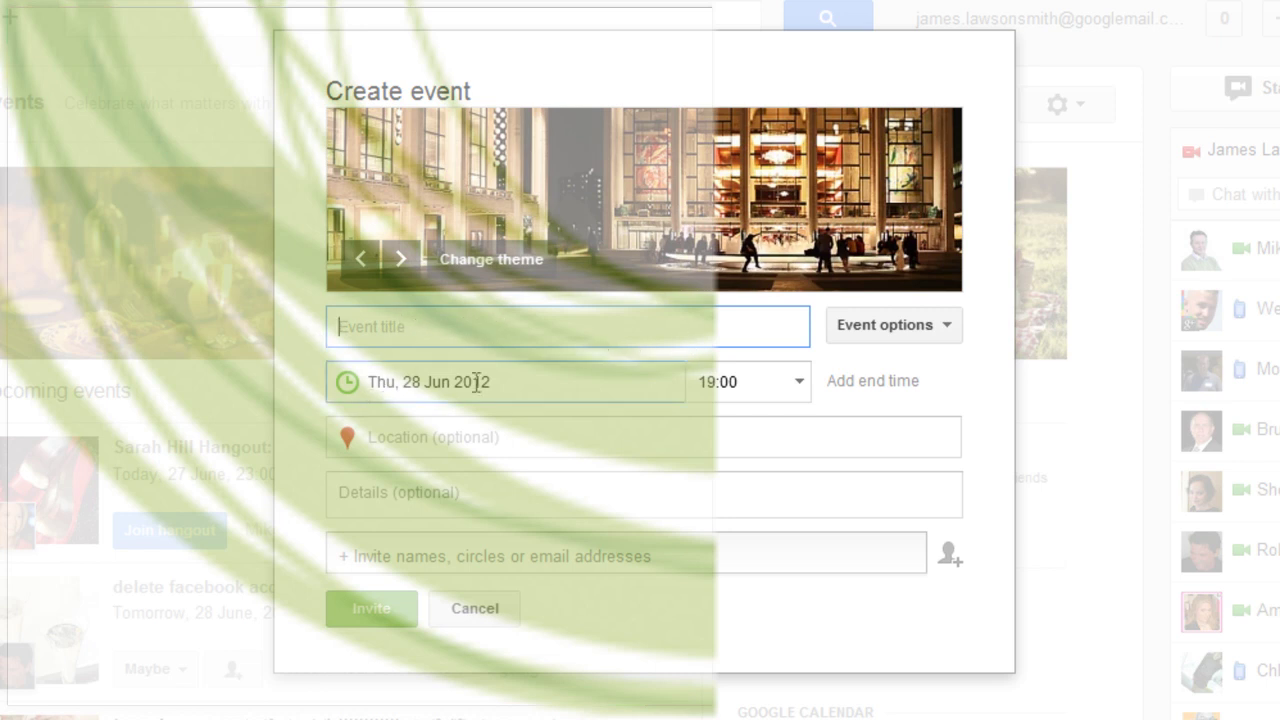
click(520, 382)
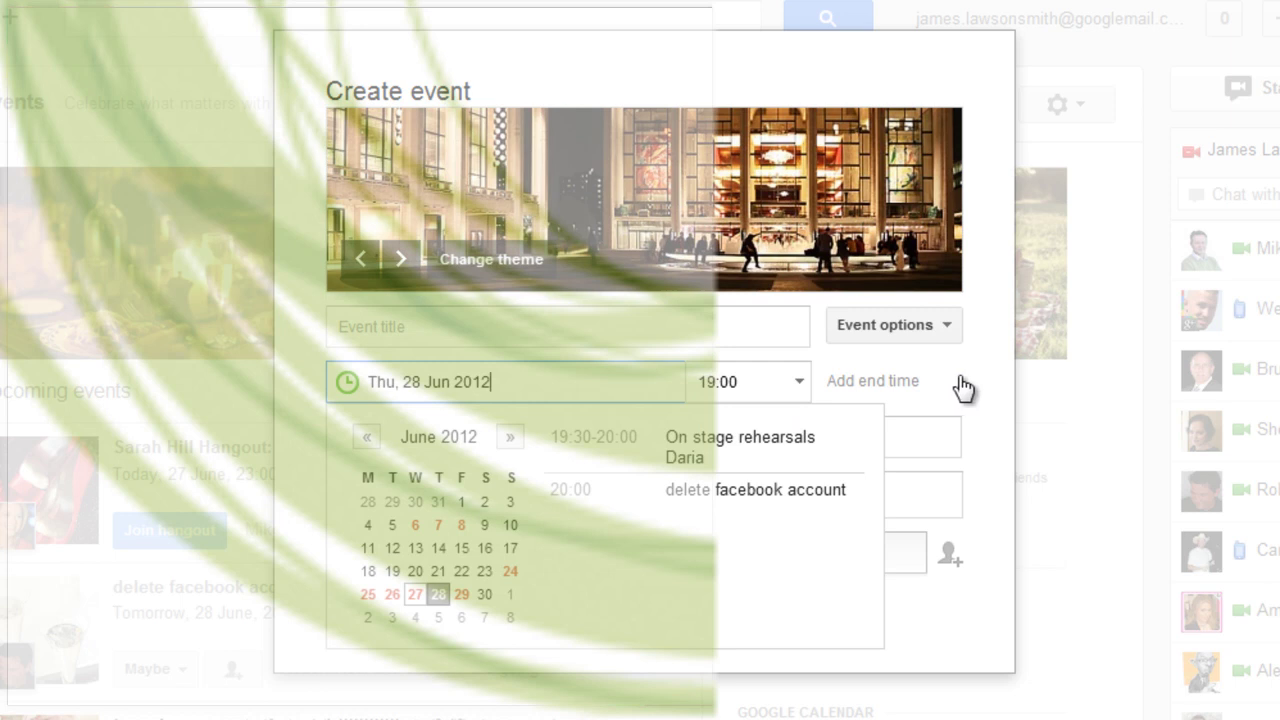
click(804, 378)
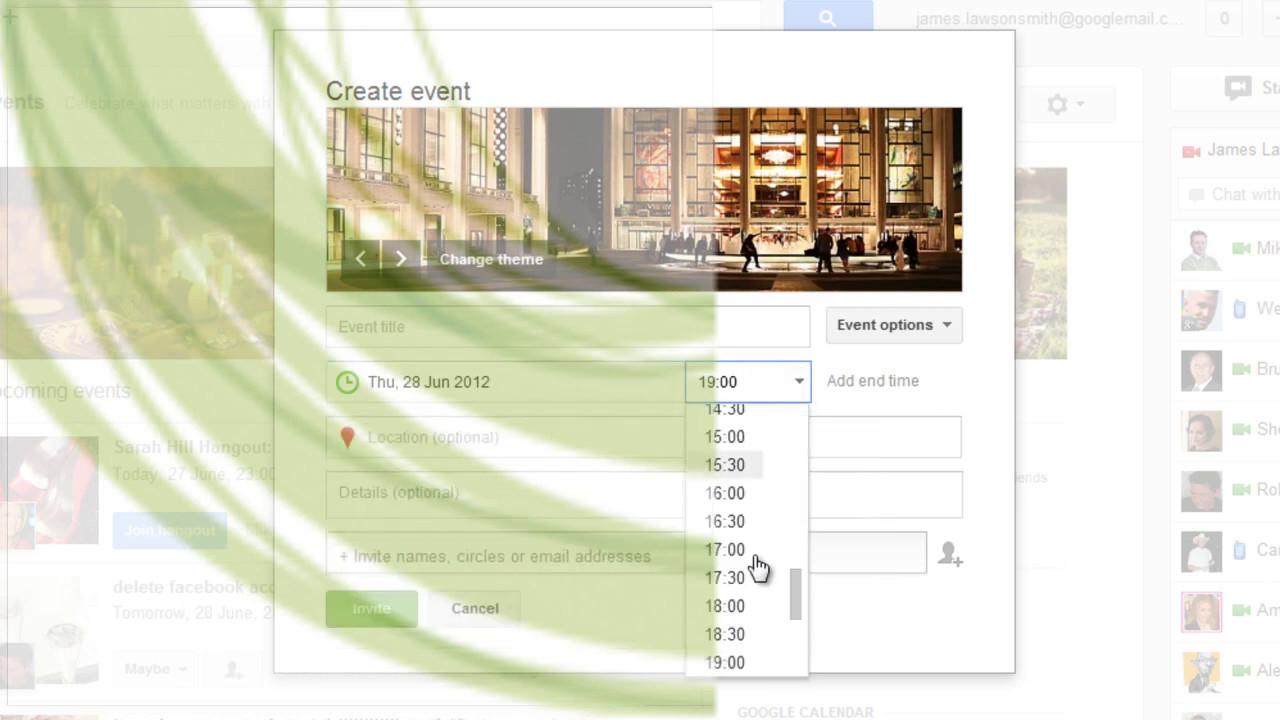
click(884, 388)
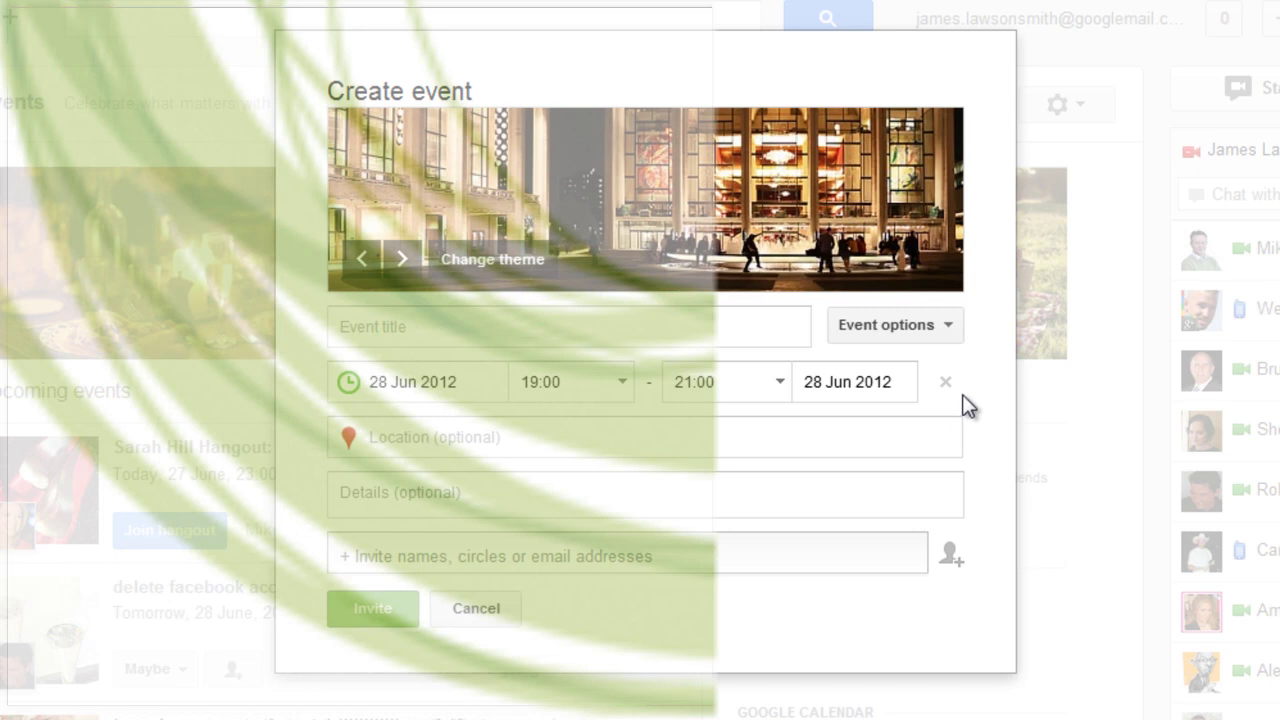
click(599, 434)
click(172, 378)
click(514, 428)
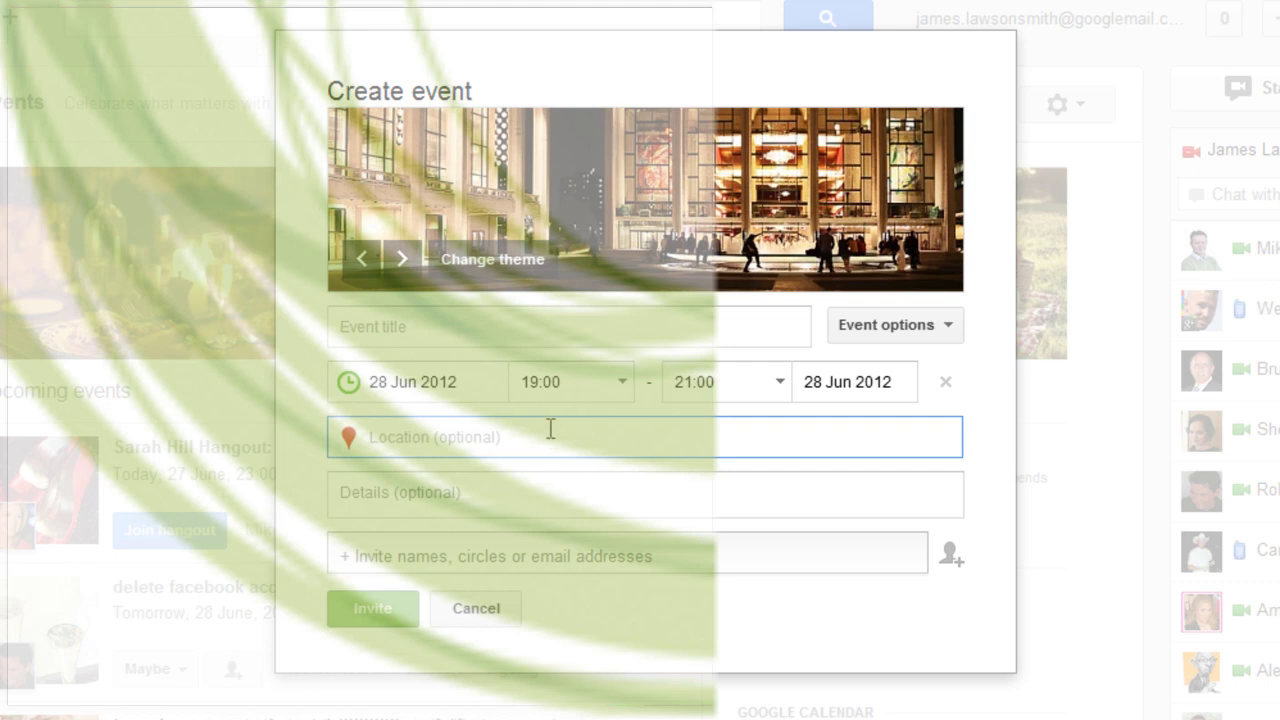
click(539, 490)
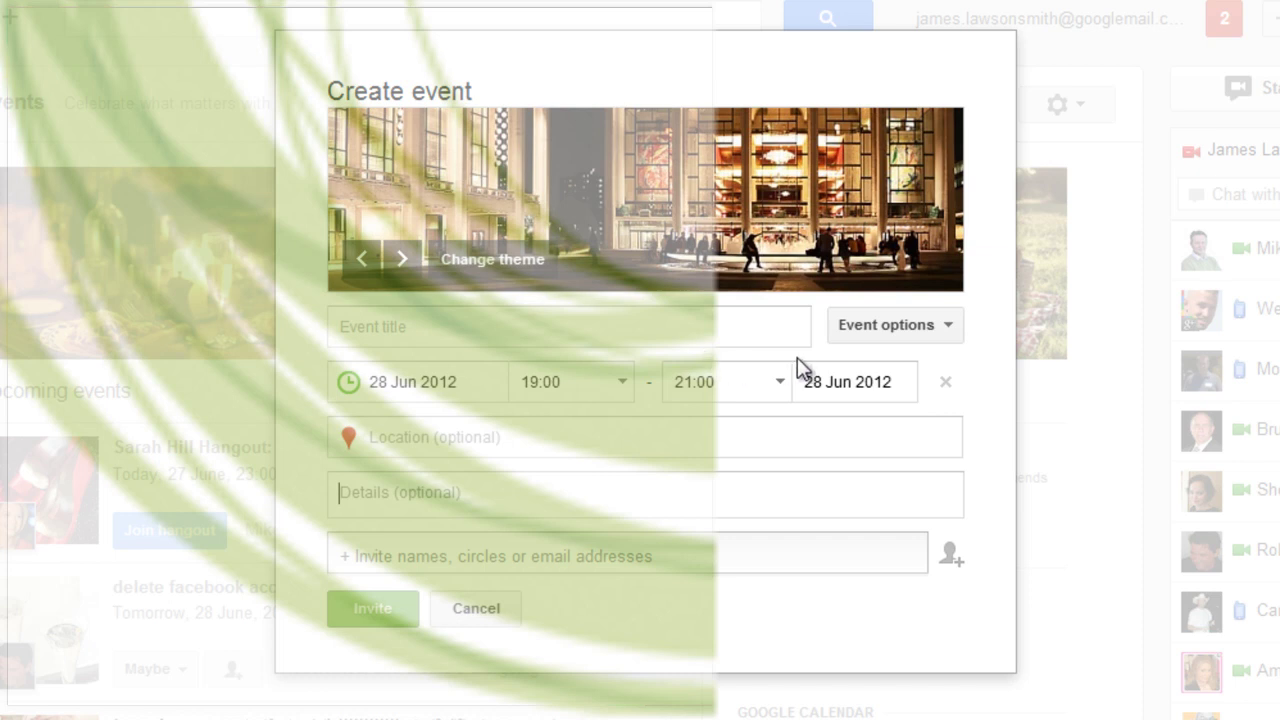
Try the Hangout and On Air options under Advanced, then show the additional fields.
click(944, 335)
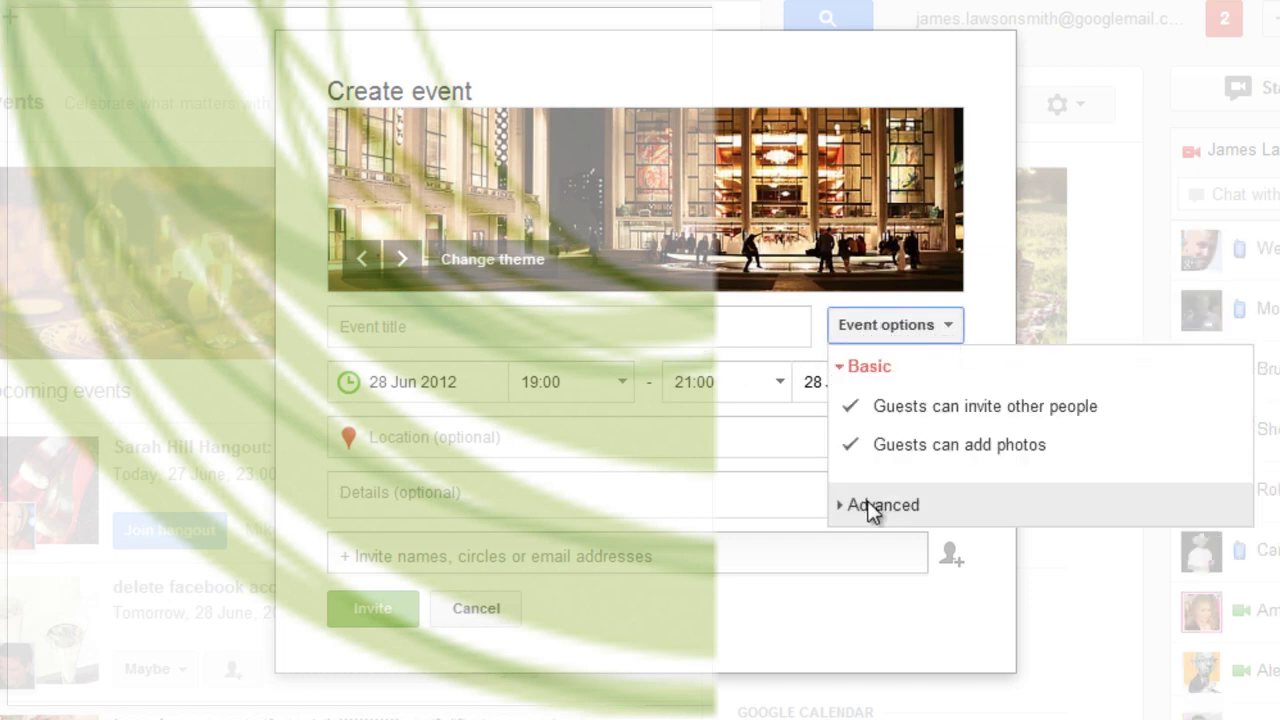
click(870, 506)
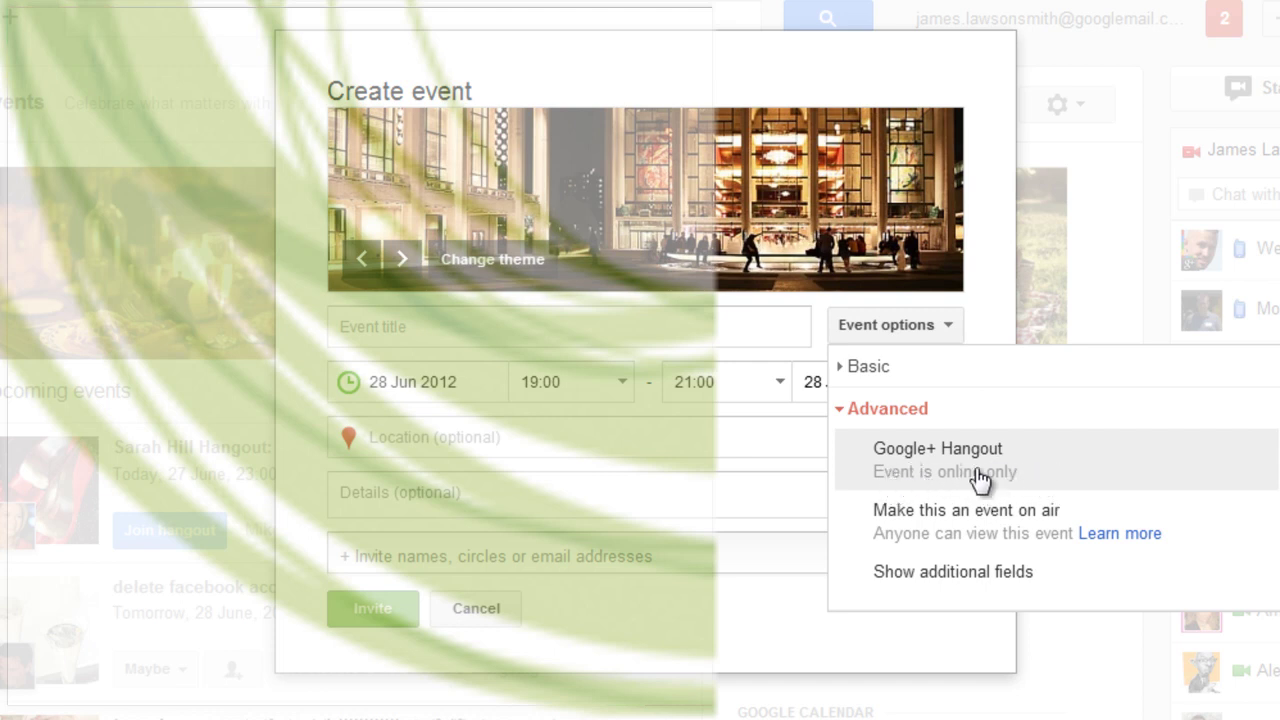
click(940, 478)
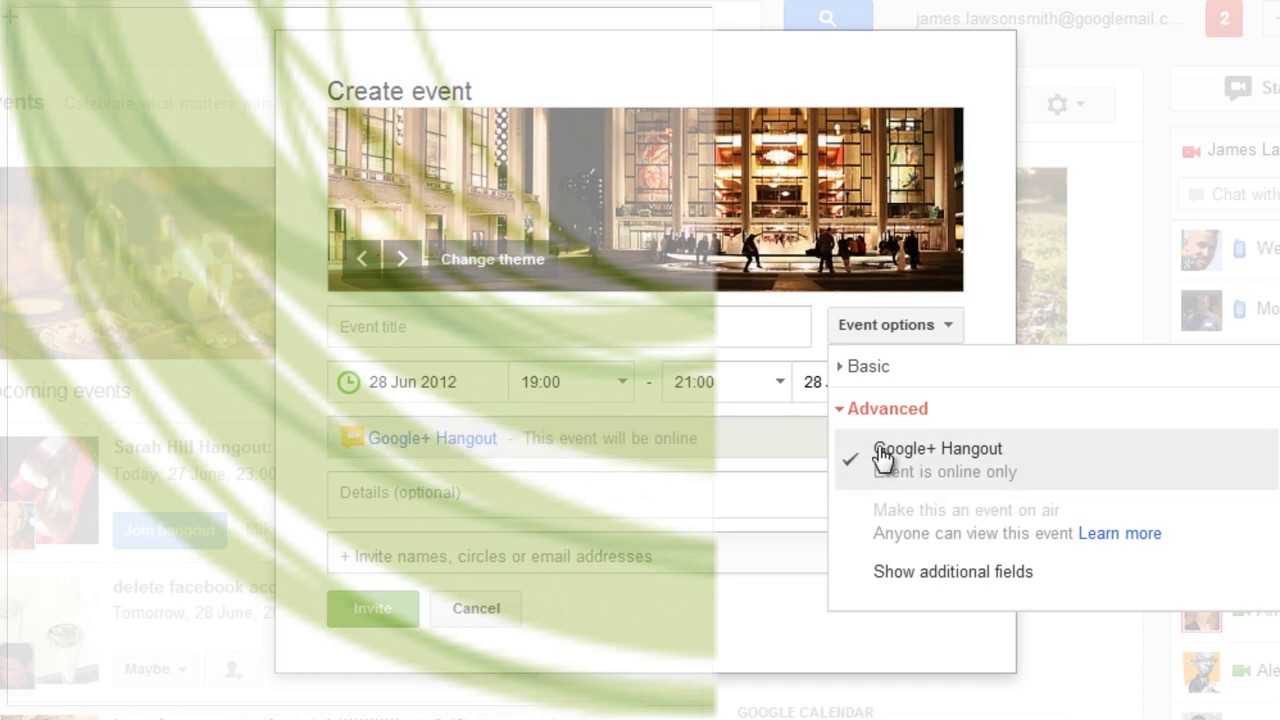
click(978, 468)
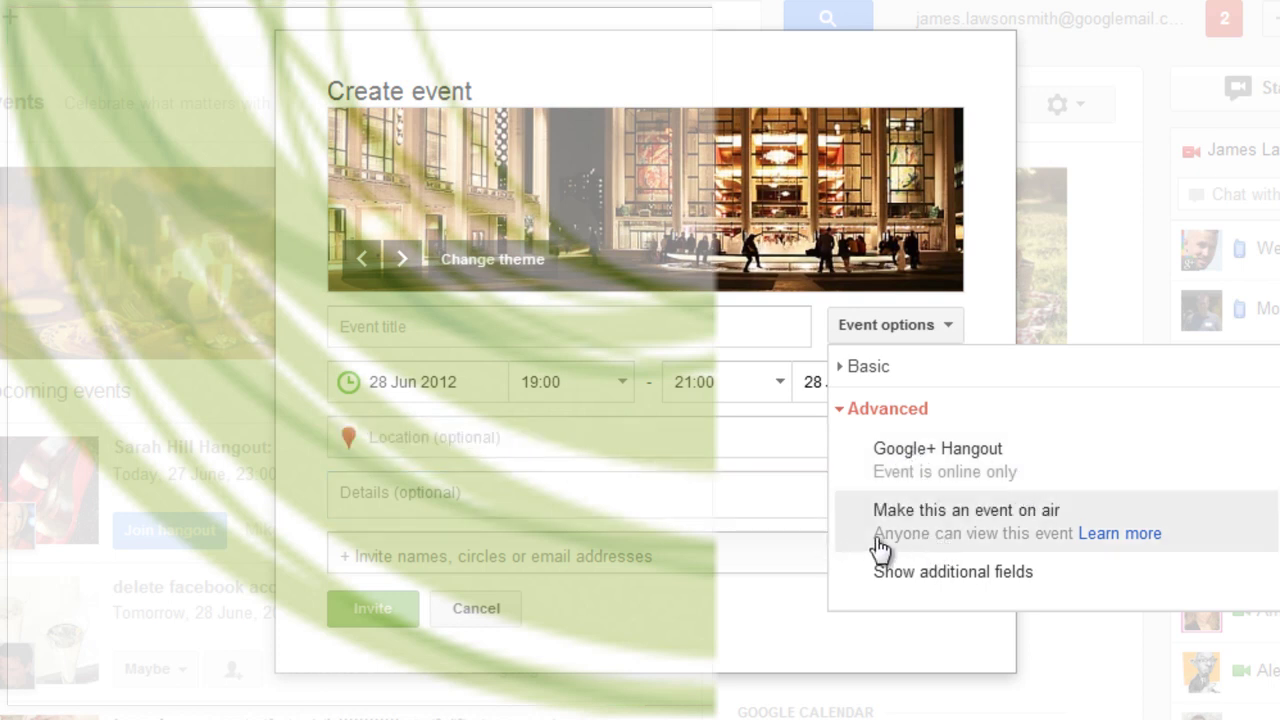
click(973, 555)
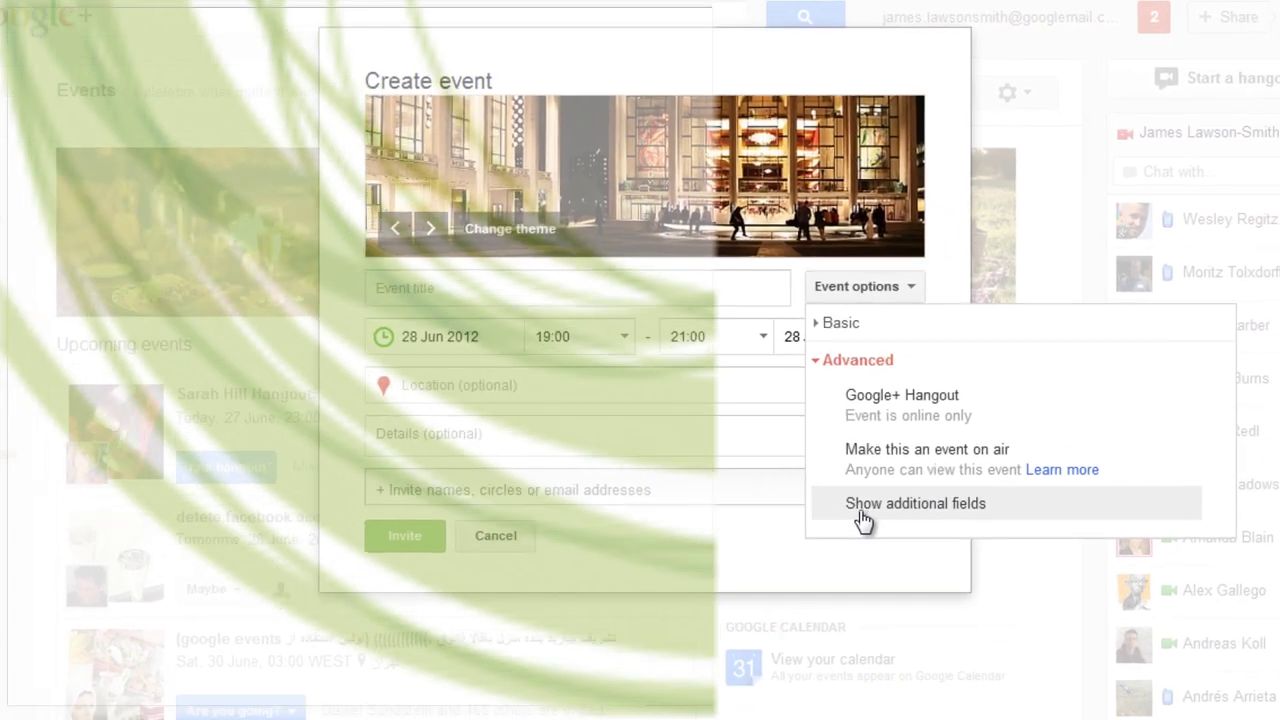
click(887, 480)
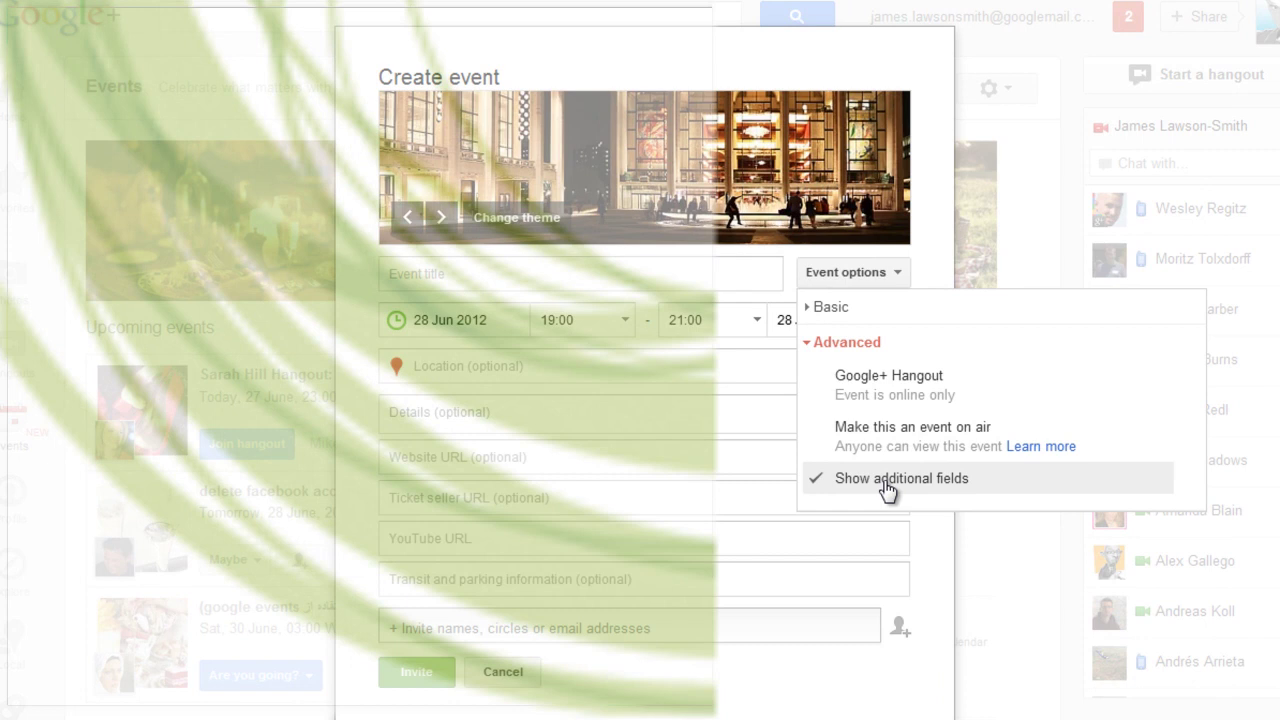
Step through the empty Website, Ticket seller, YouTube and Transit fields.
click(534, 457)
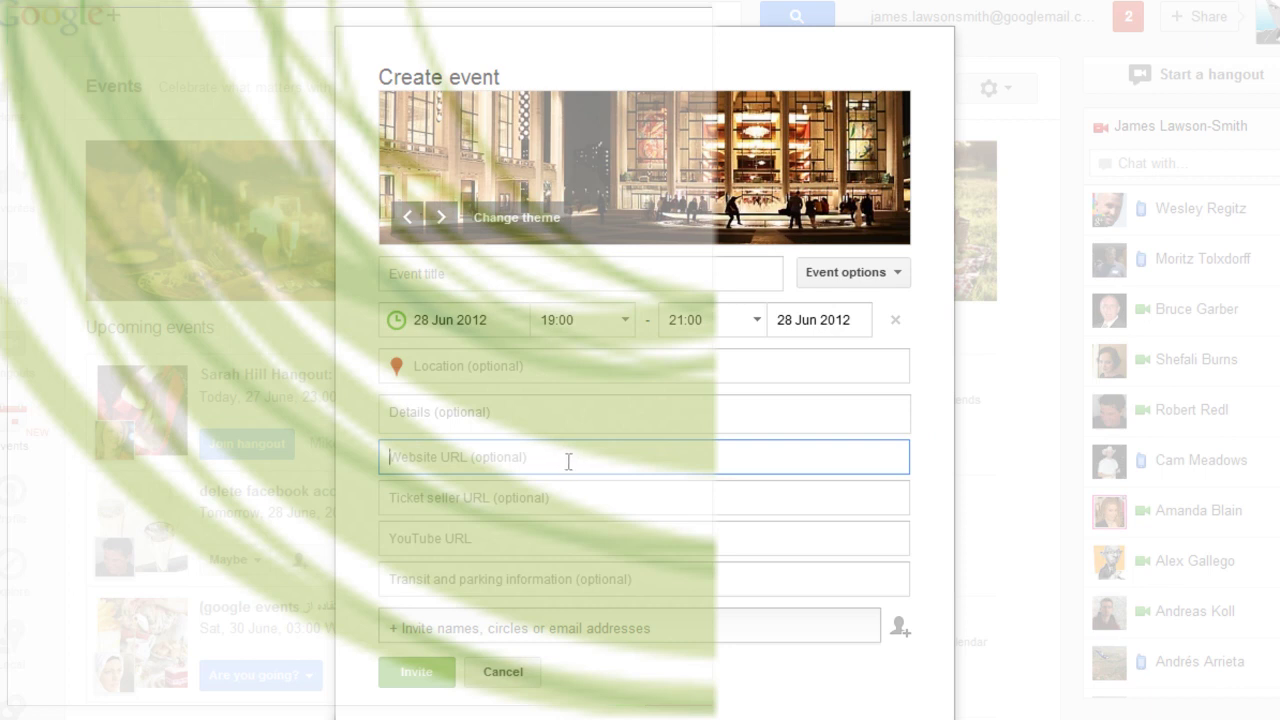
click(571, 497)
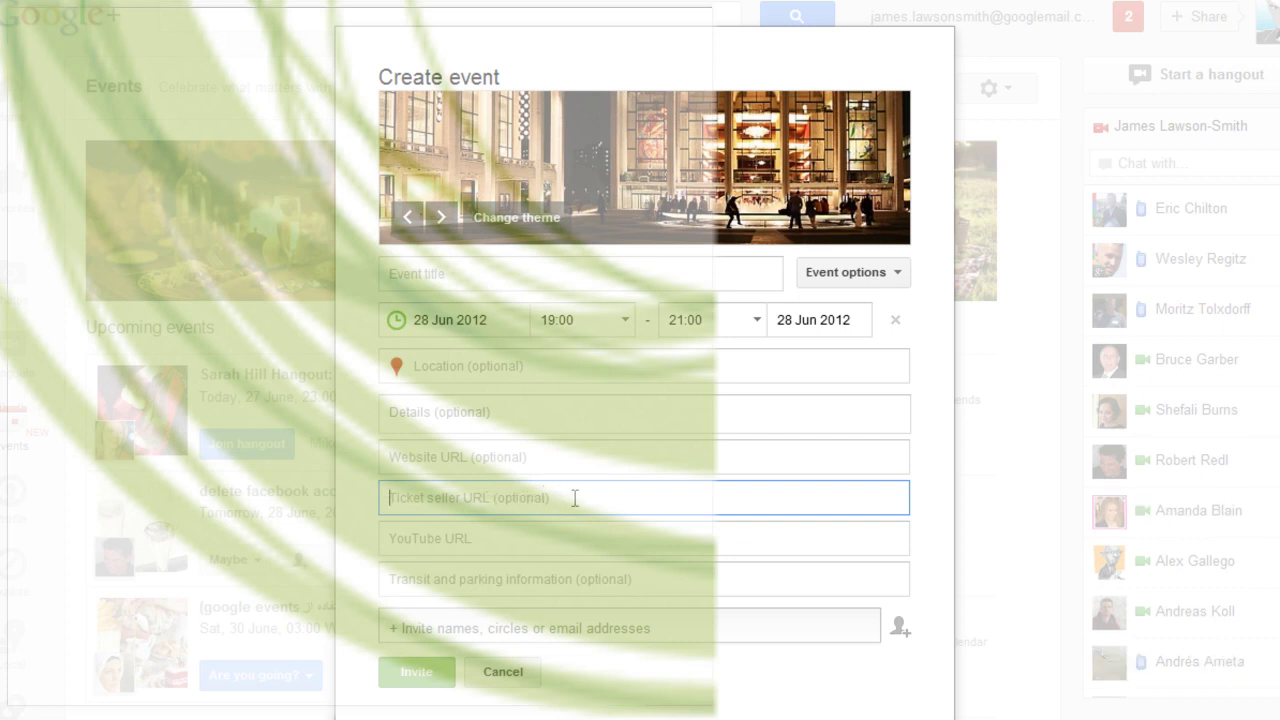
click(526, 539)
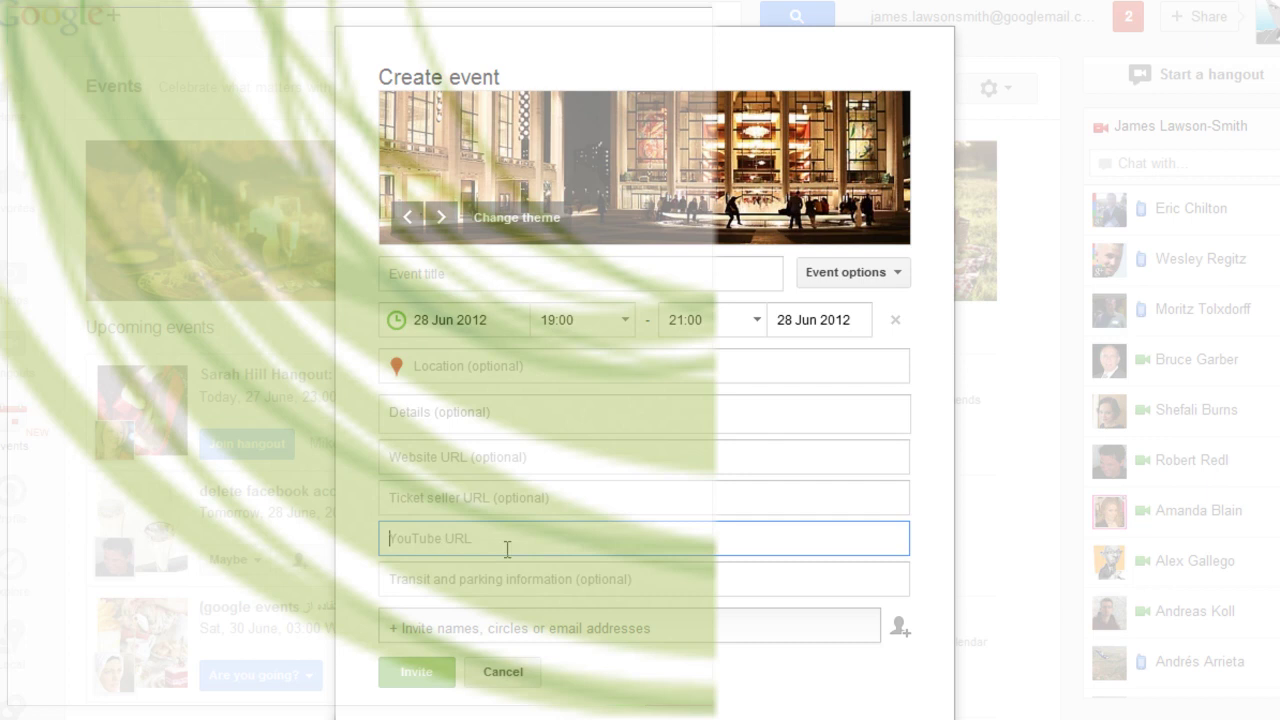
click(570, 585)
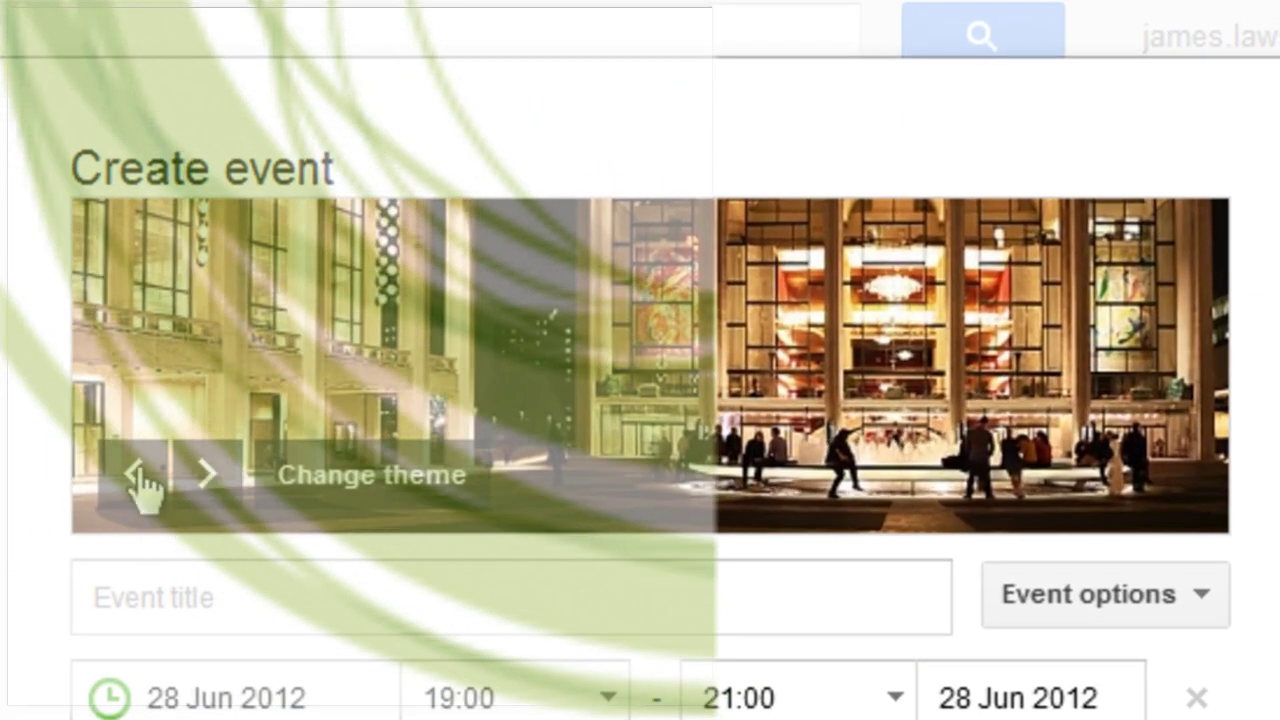
Browse the Featured, Stationery and Your photos themes, ending on the Upload option.
click(370, 478)
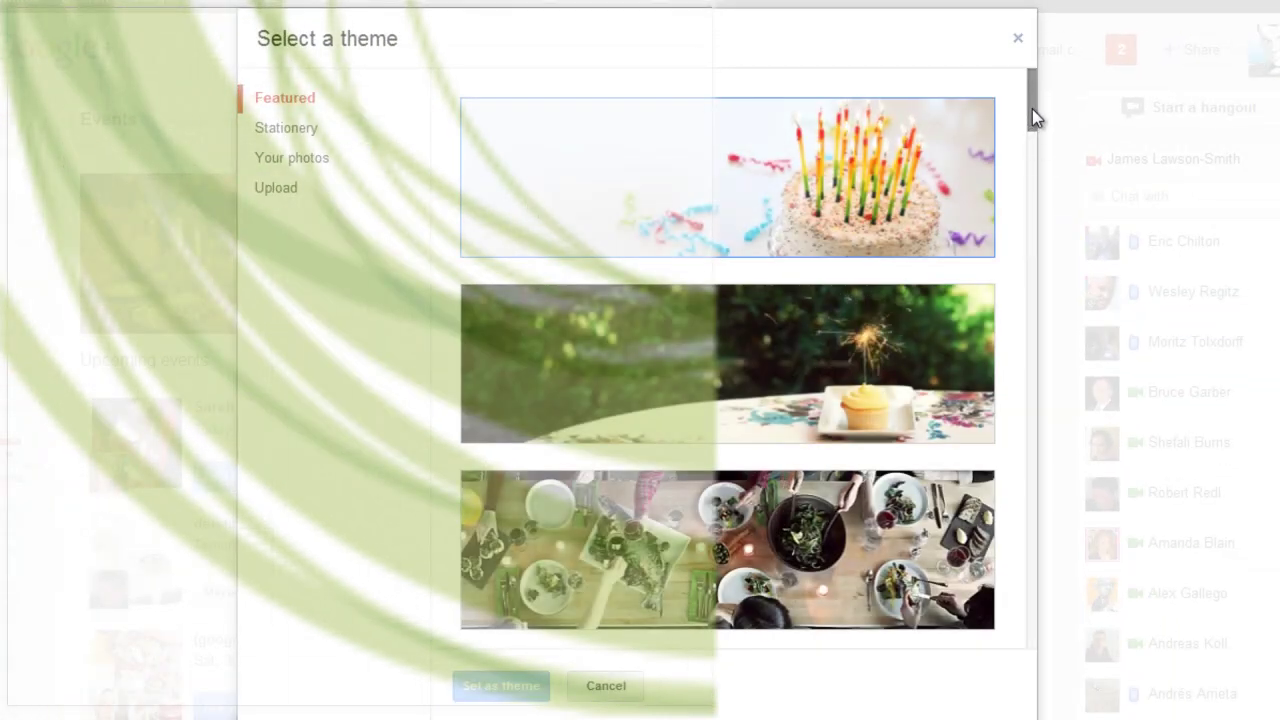
scroll(1033, 111, down, 2)
drag(1033, 111, 1035, 129)
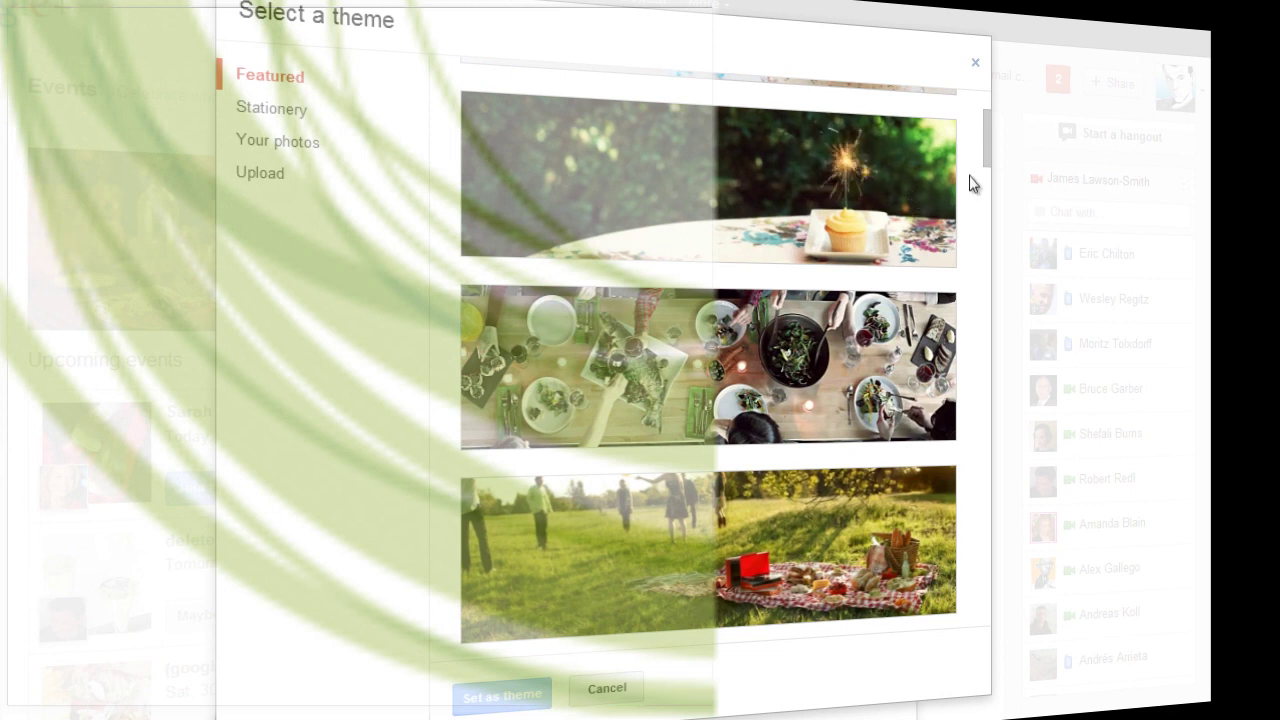
scroll(989, 147, down, 2)
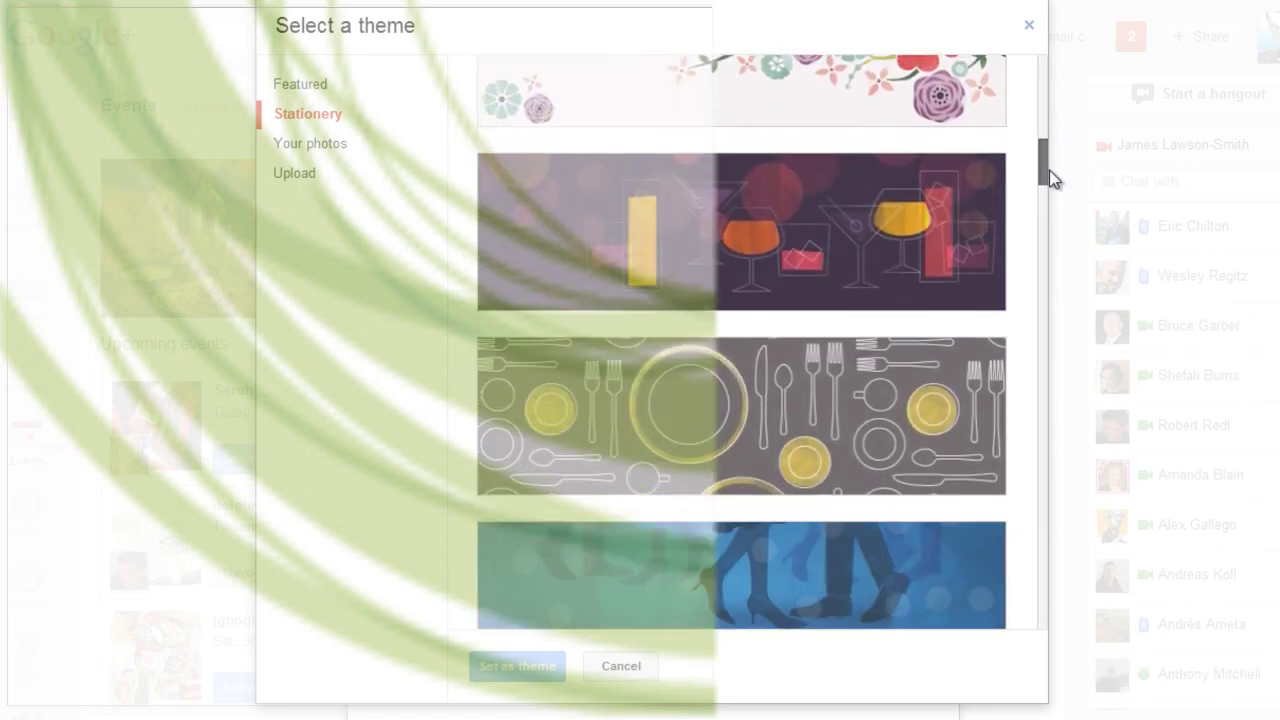
click(304, 146)
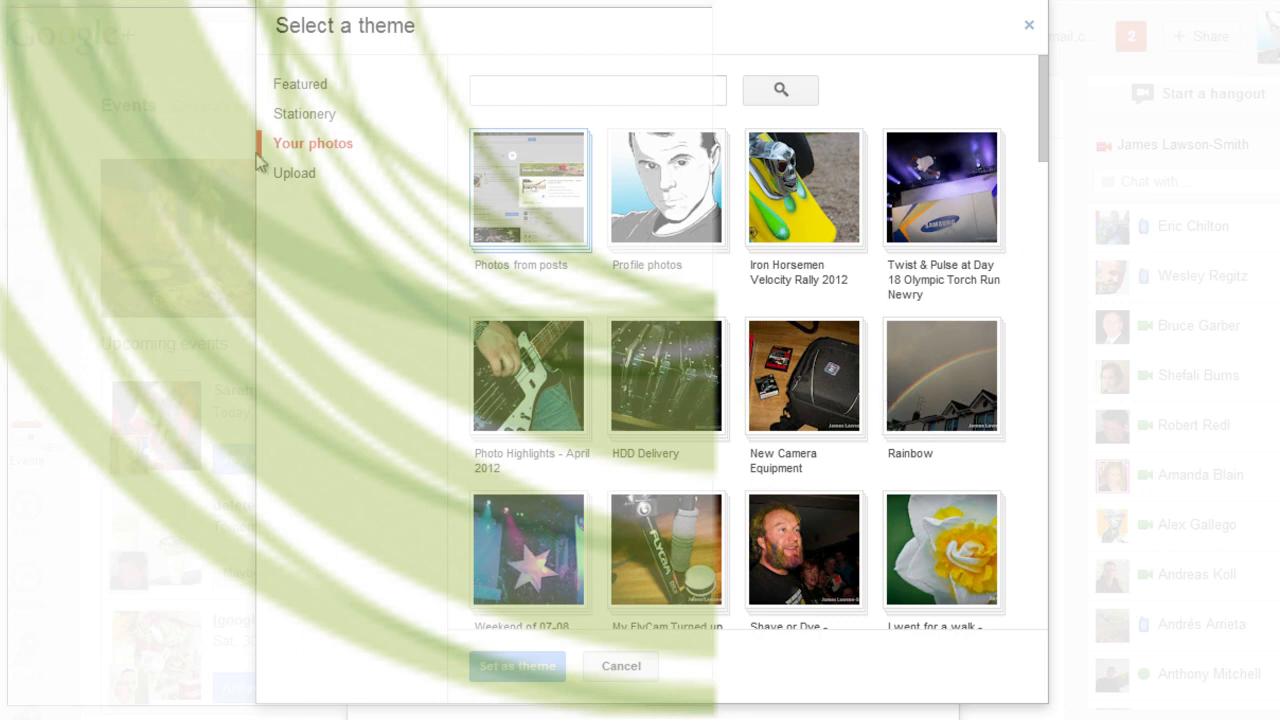
click(293, 175)
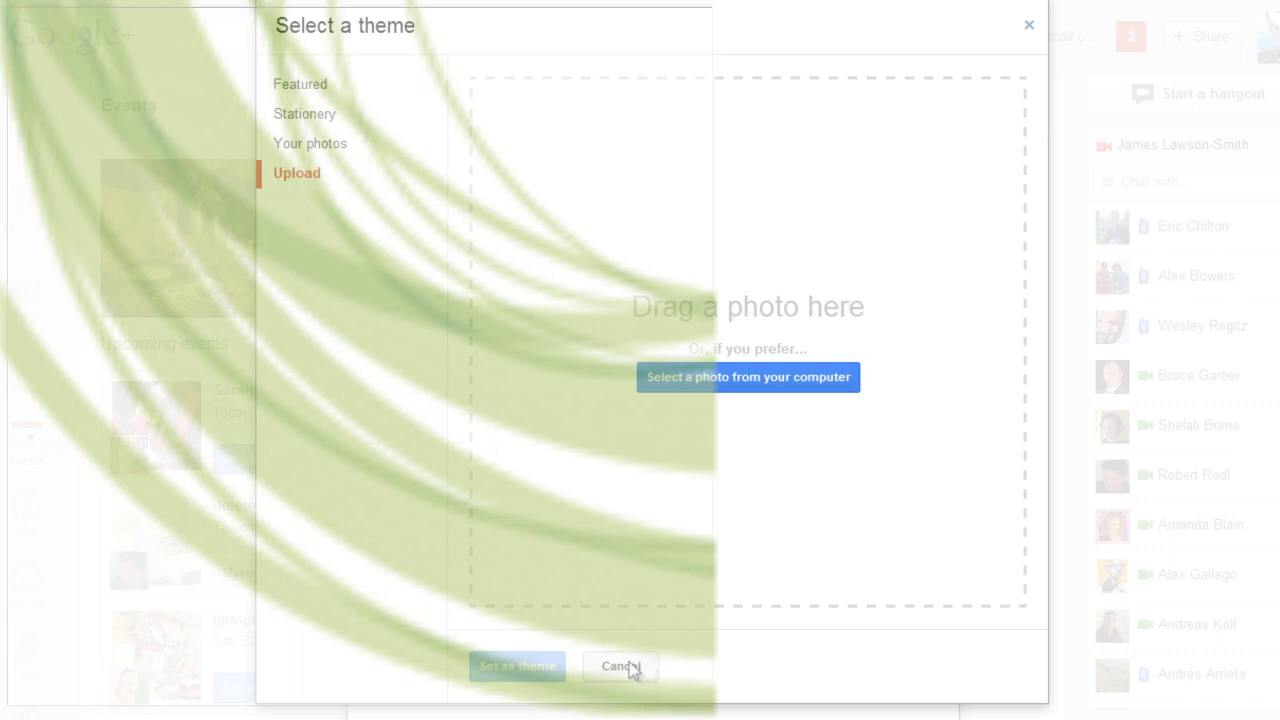
Cancel the theme picker and advance the banner five themes to the balloons image.
click(628, 676)
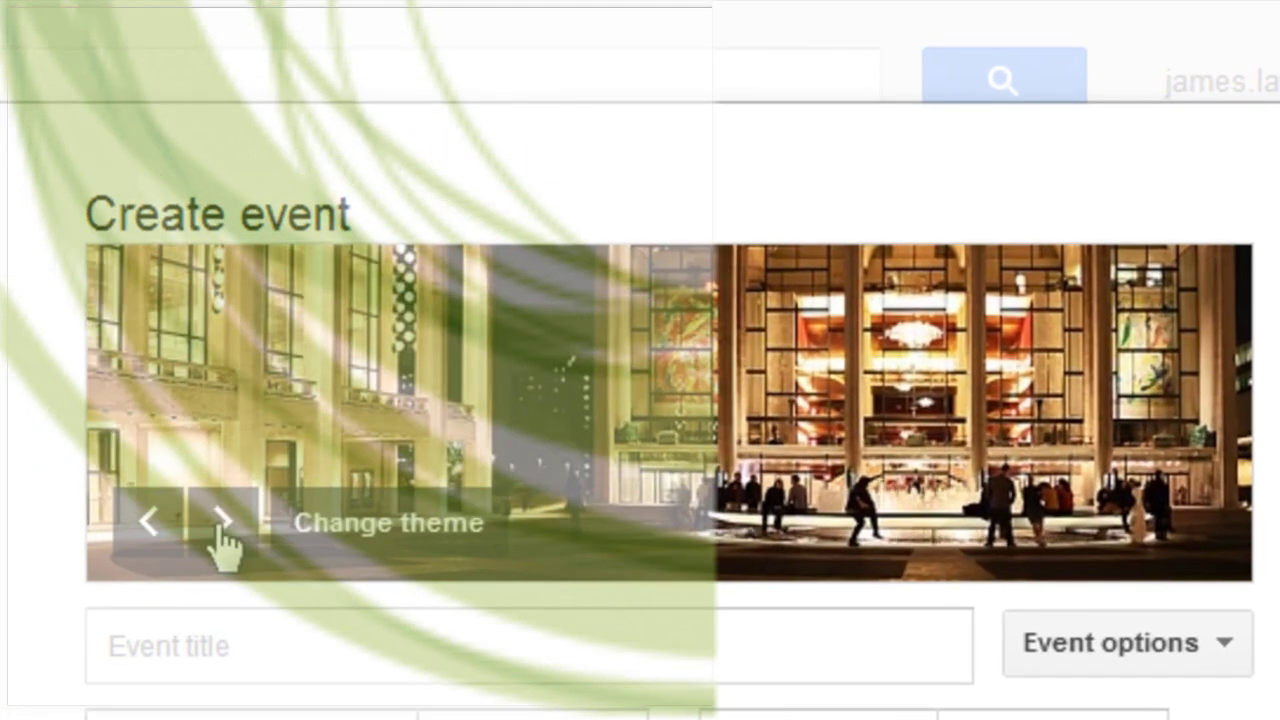
click(222, 522)
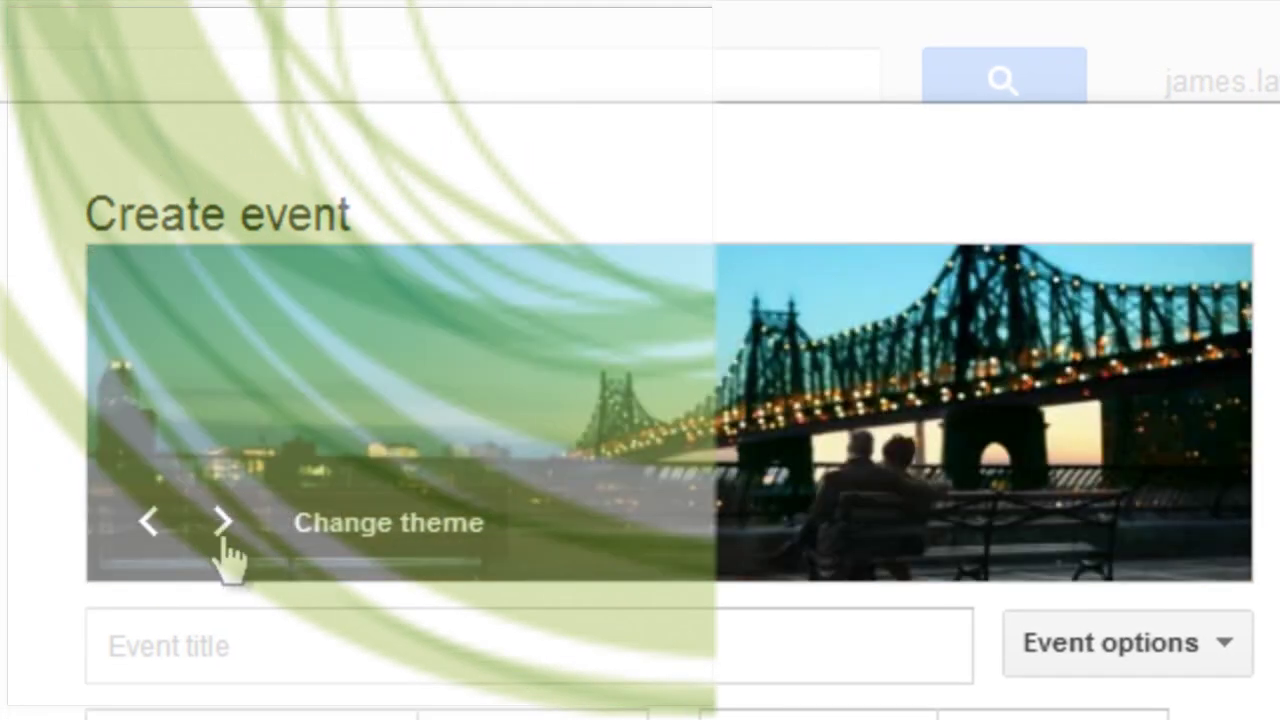
click(222, 530)
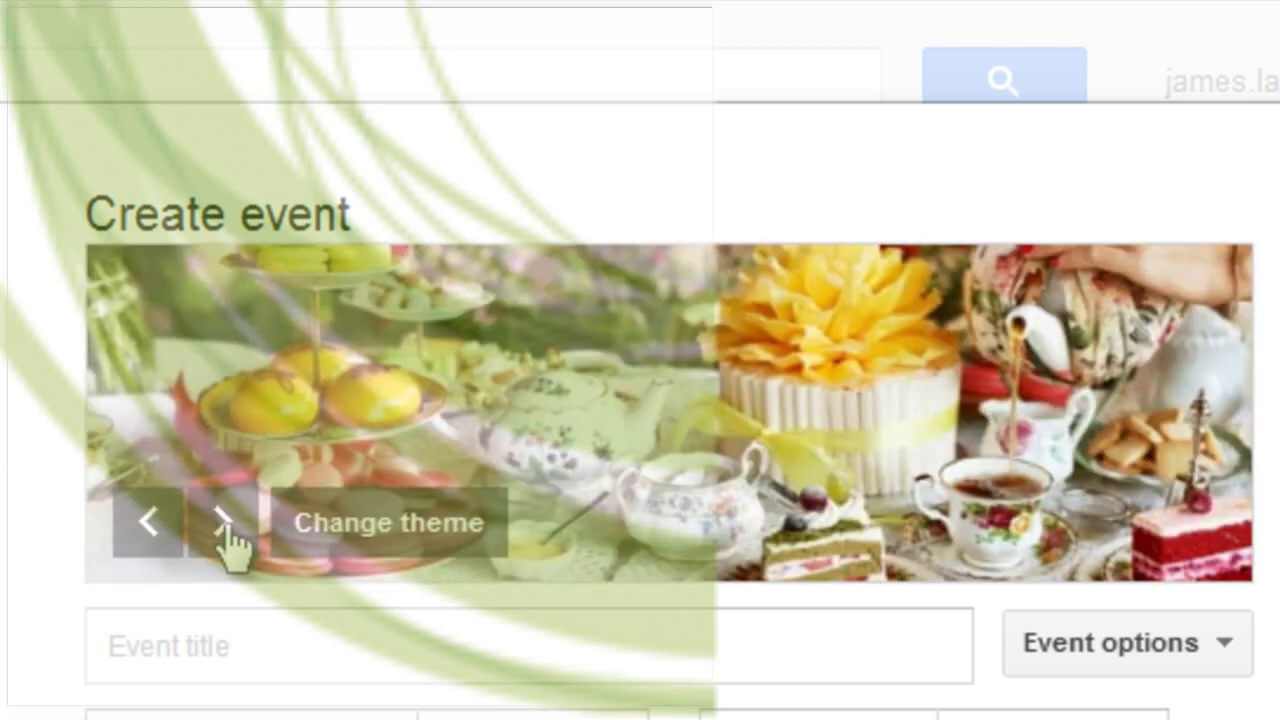
click(224, 525)
click(224, 528)
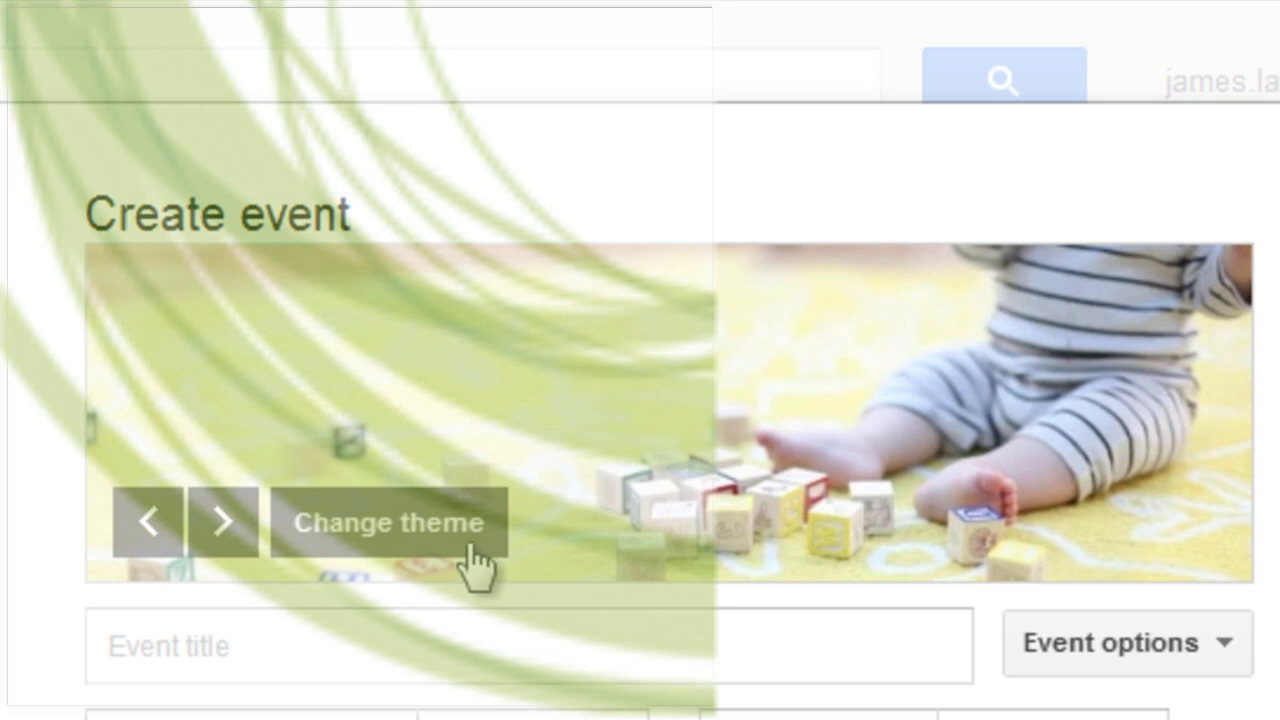
click(223, 535)
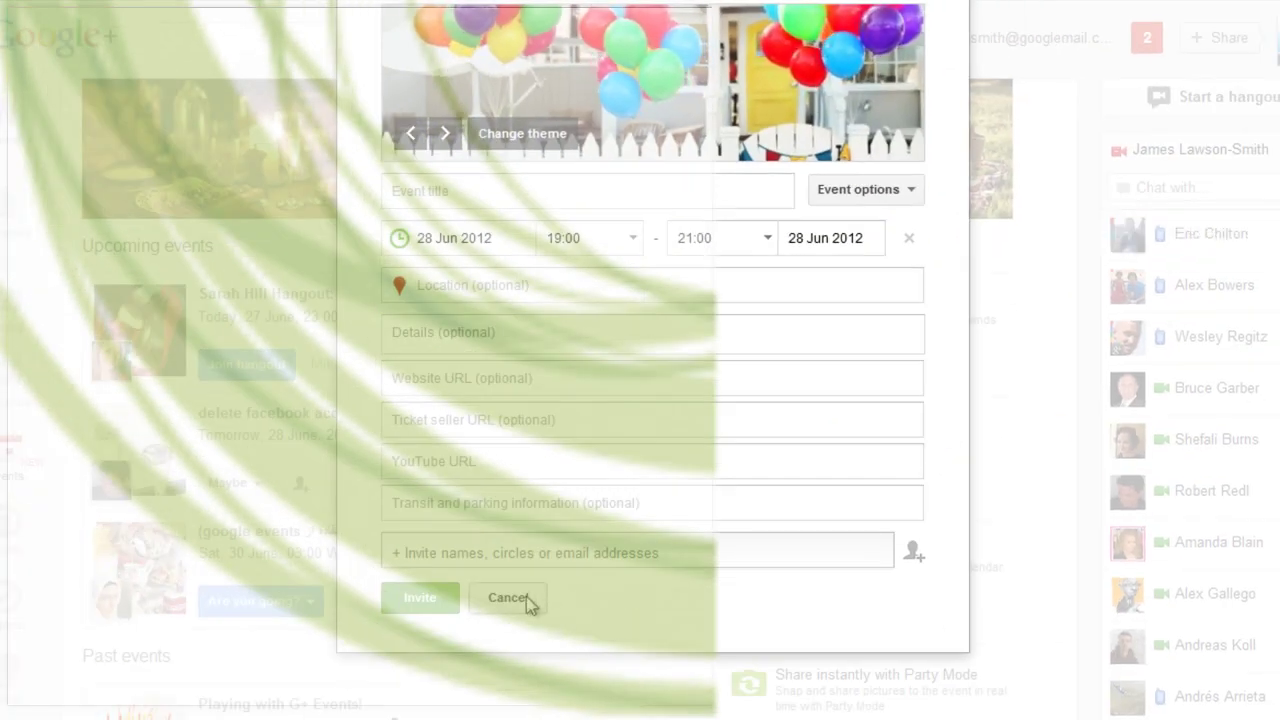
Discard the unsaved event and scroll down to the hangout invitation email.
click(528, 600)
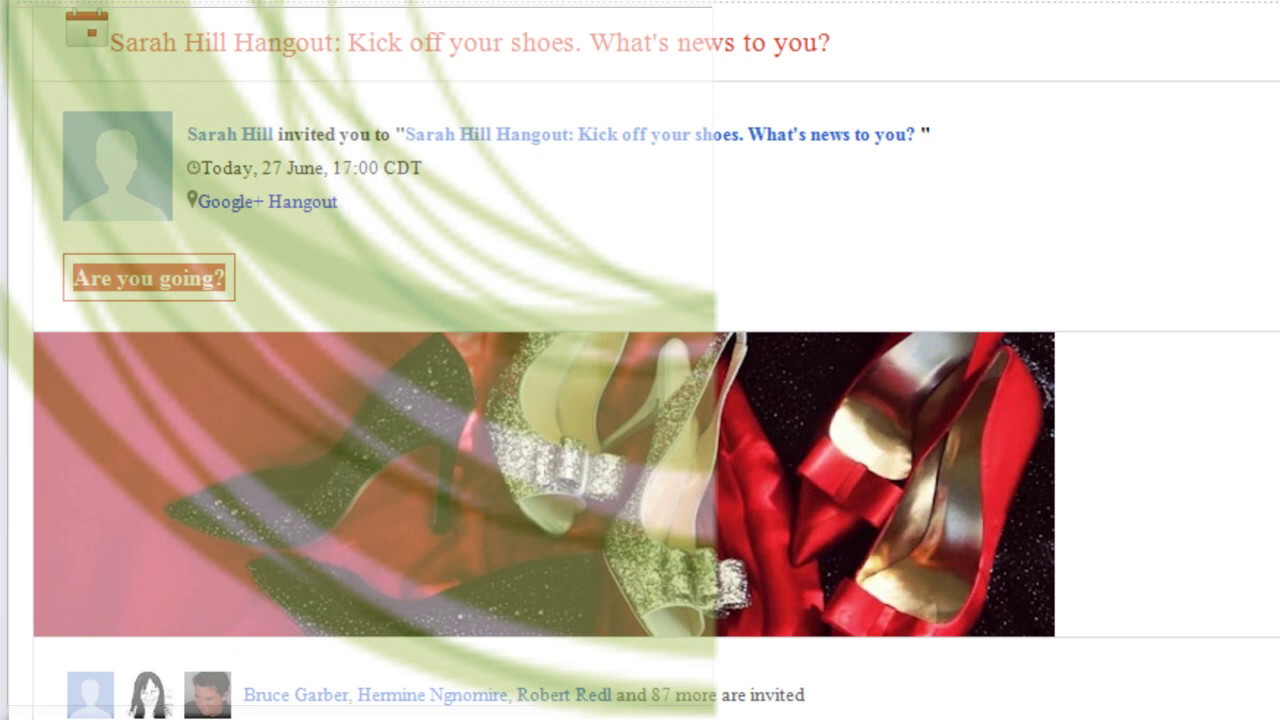
scroll(640, 400, down, 1)
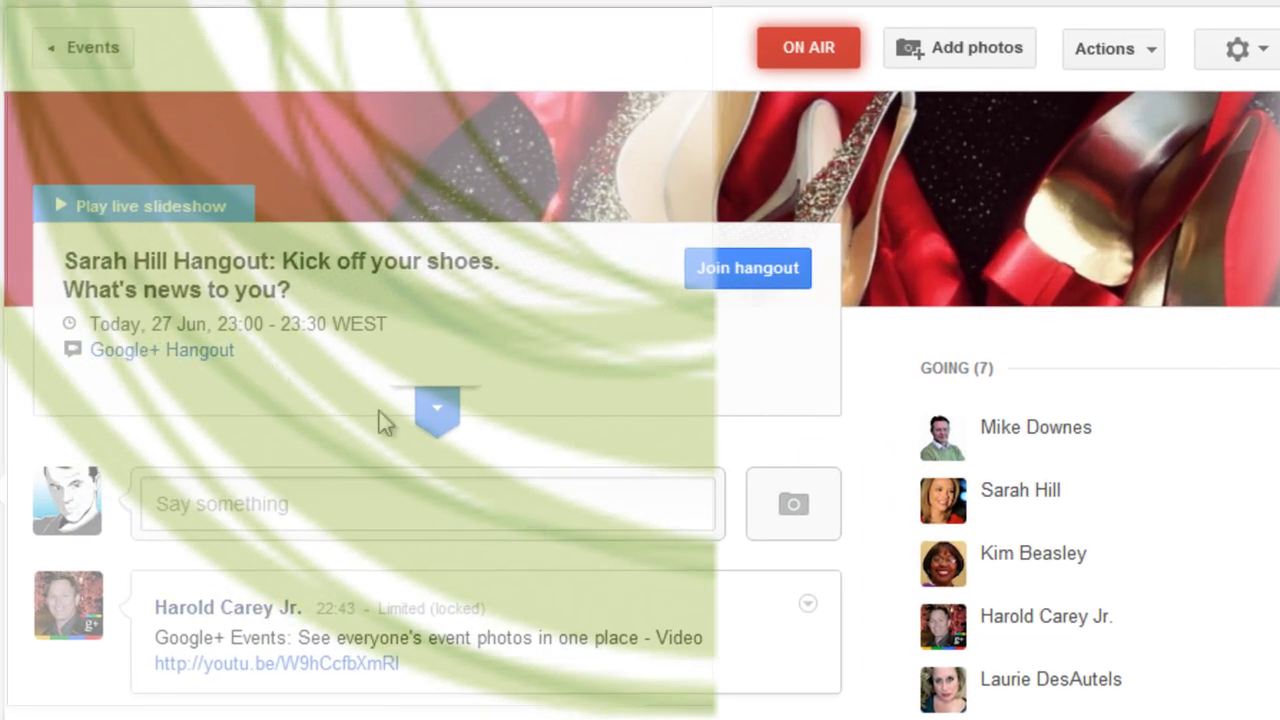
Expand the Sarah Hill Hangout card to reveal the host's behind-the-scenes newscast description, then return to the top.
click(437, 424)
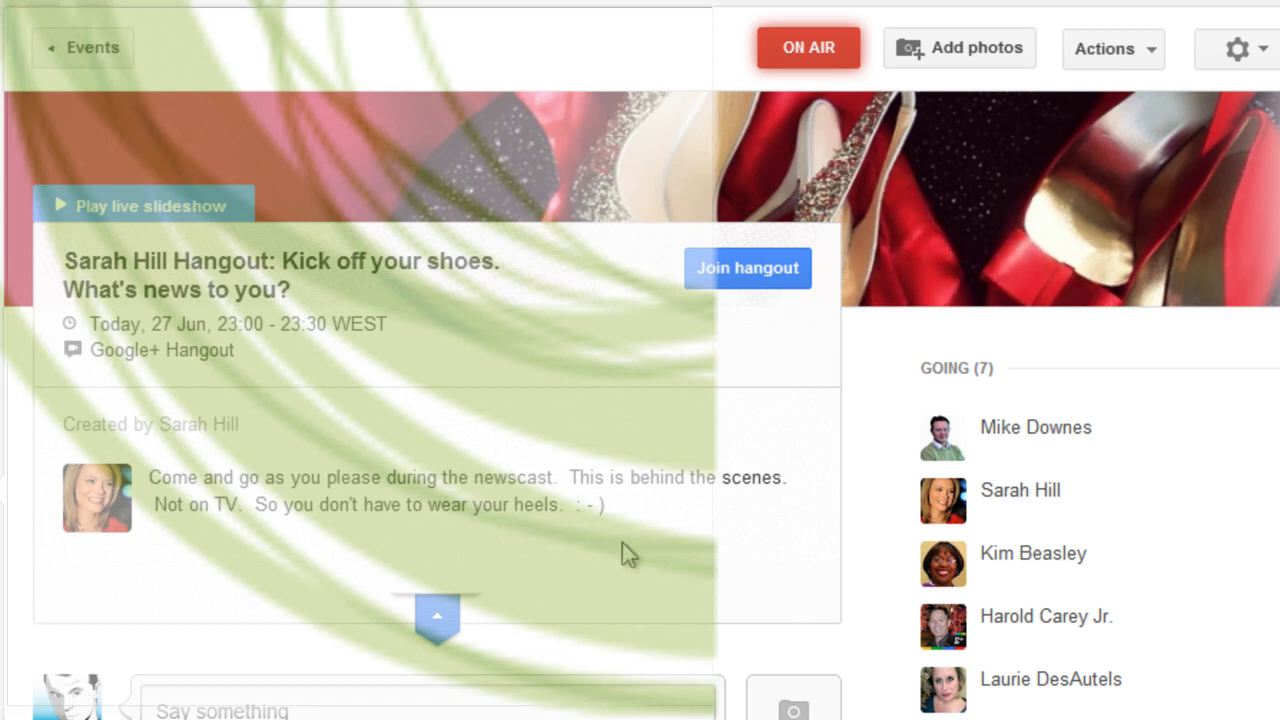
scroll(880, 587, down, 5)
scroll(880, 587, down, 2)
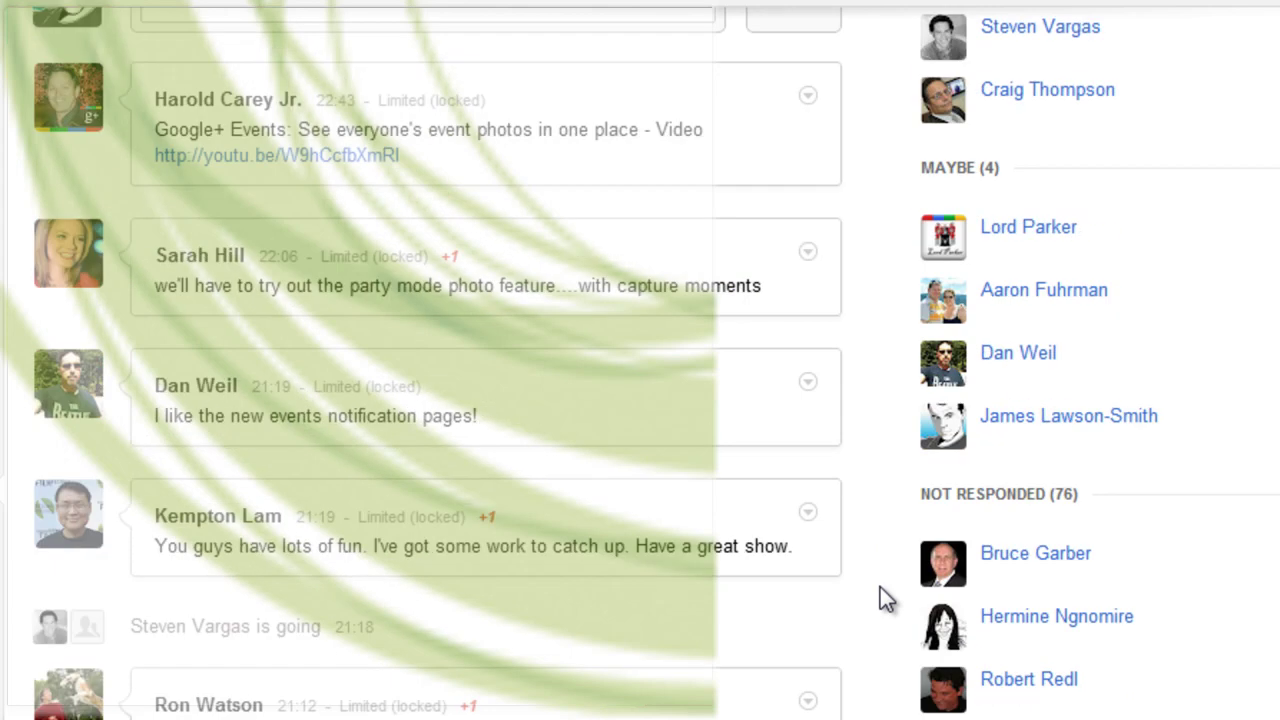
scroll(880, 587, down, 4)
key(Home)
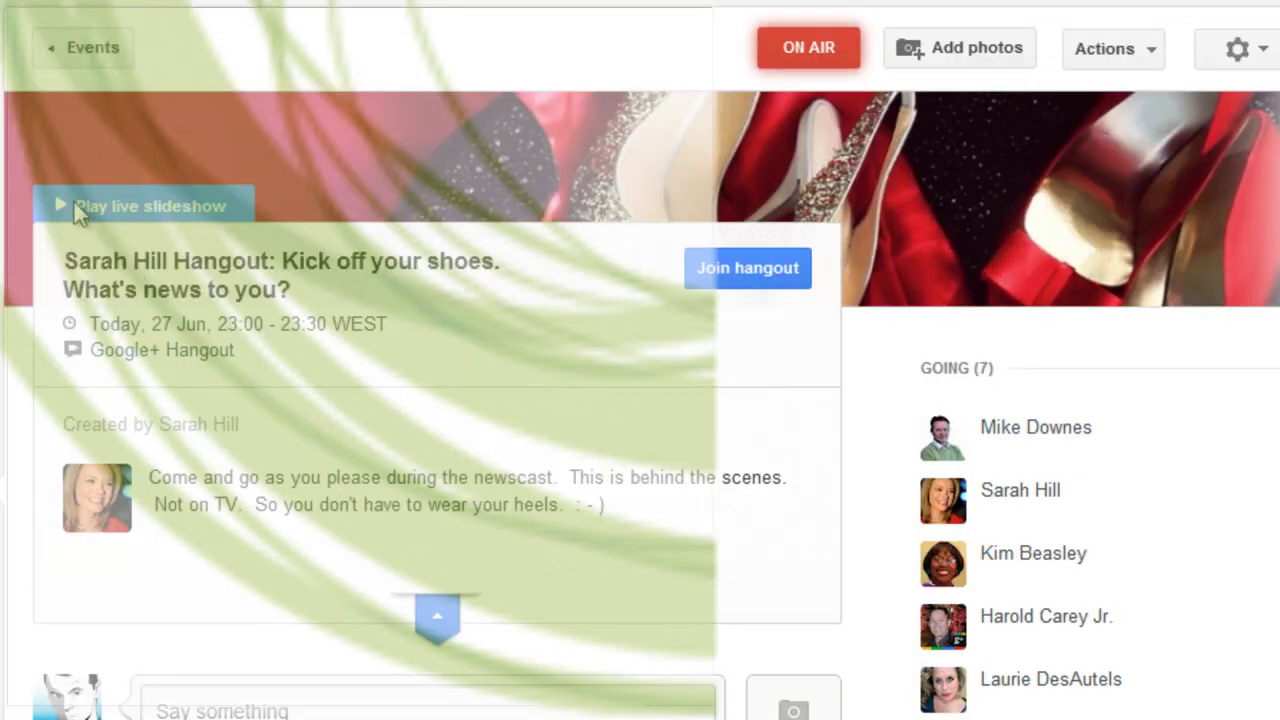
click(158, 225)
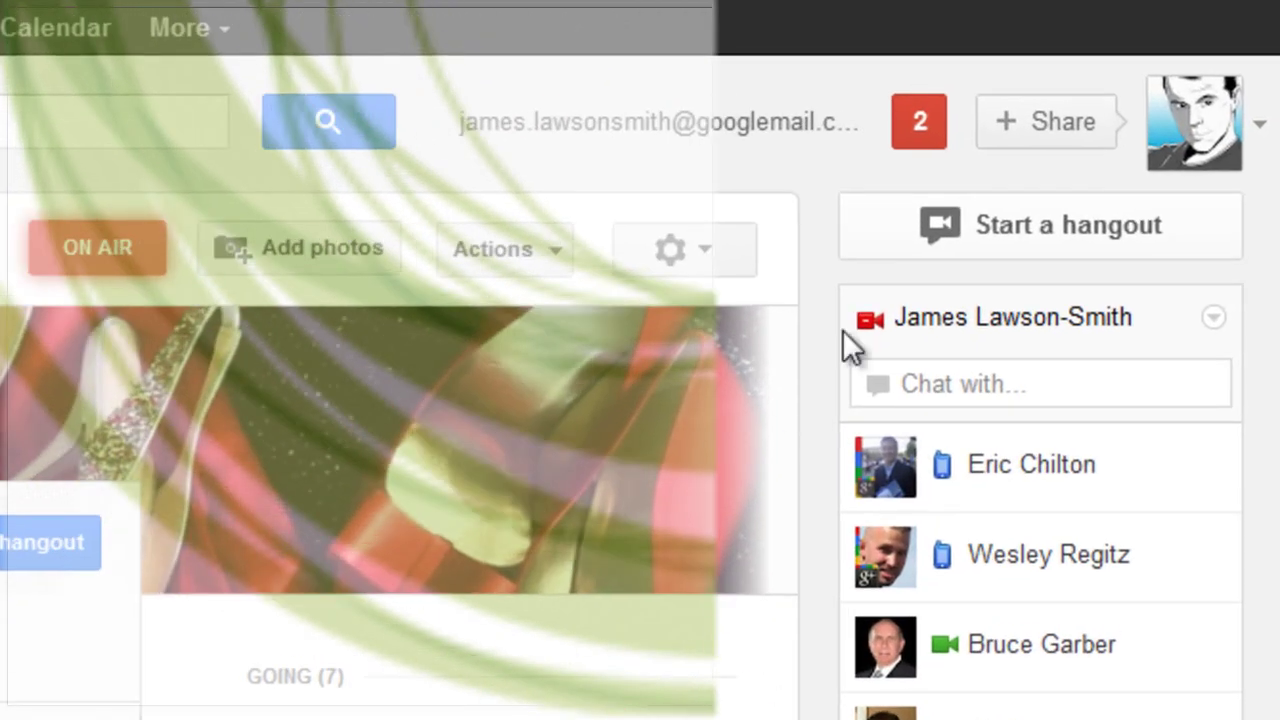
Open account settings and check that event invitation, reminder and activity emails are enabled.
click(701, 254)
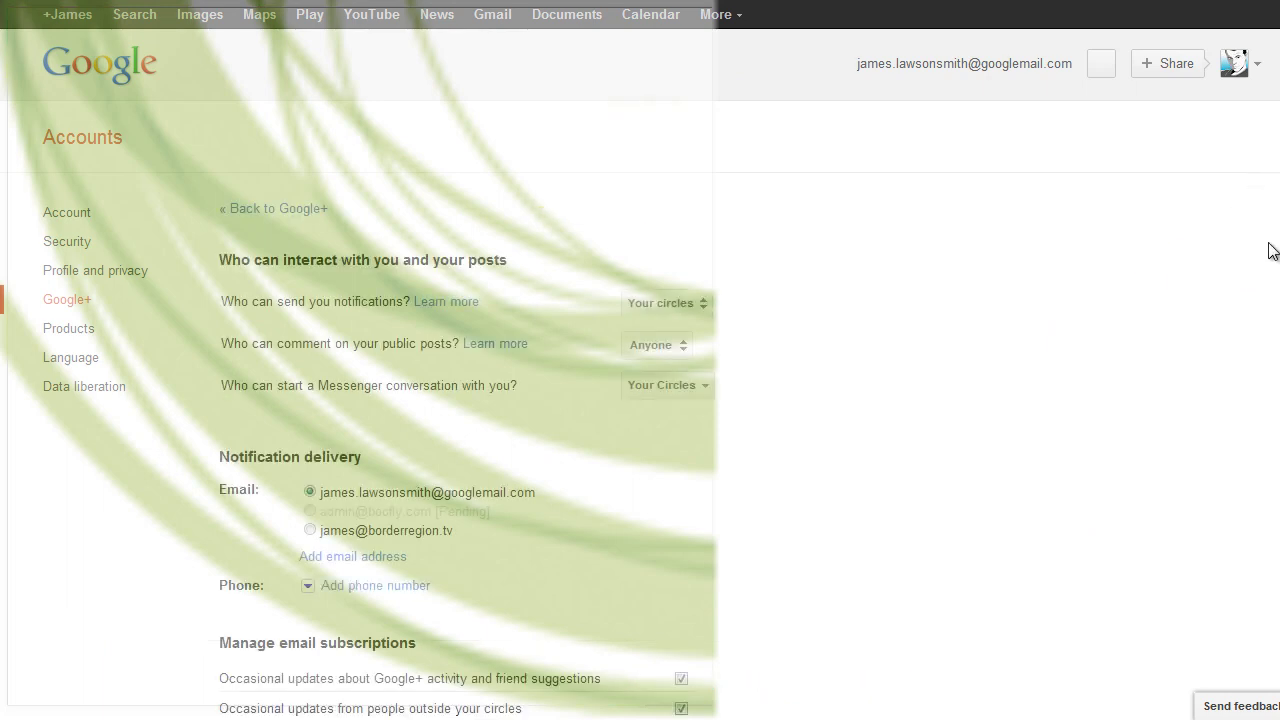
scroll(640, 450, down, 2)
scroll(640, 450, down, 2)
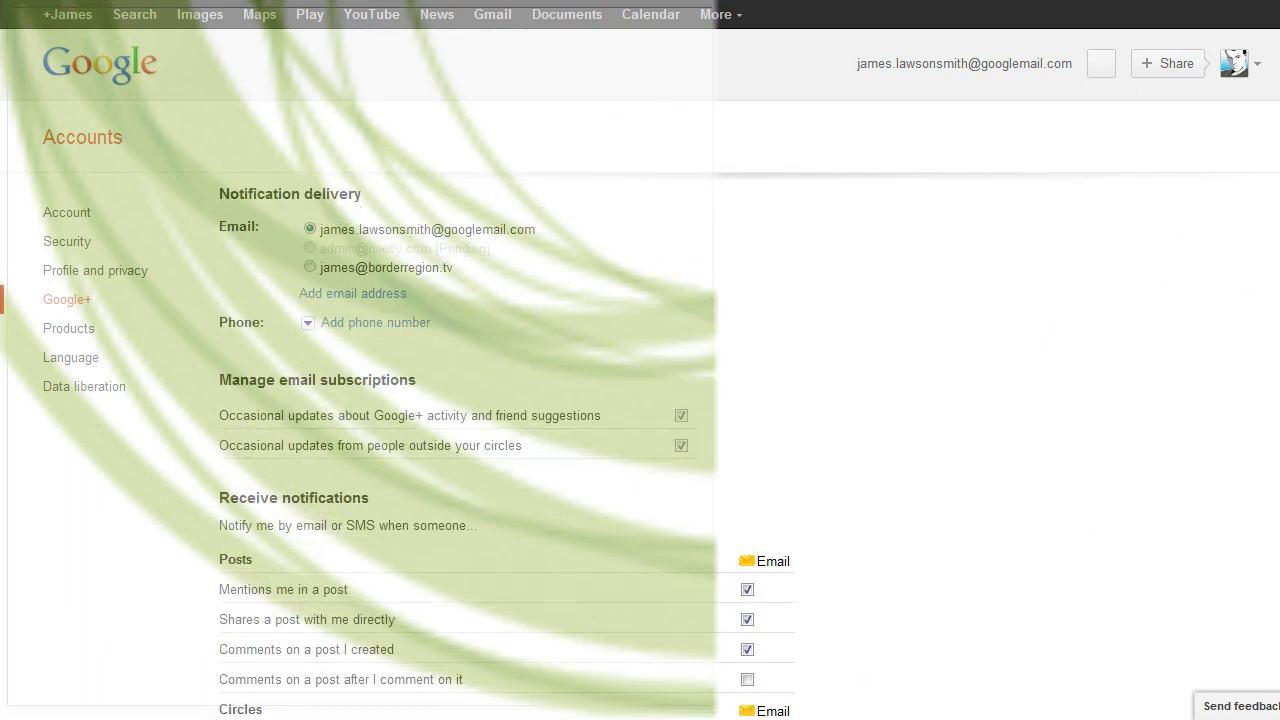
scroll(640, 450, down, 2)
scroll(640, 450, down, 1)
scroll(378, 441, down, 1)
scroll(378, 441, down, 1)
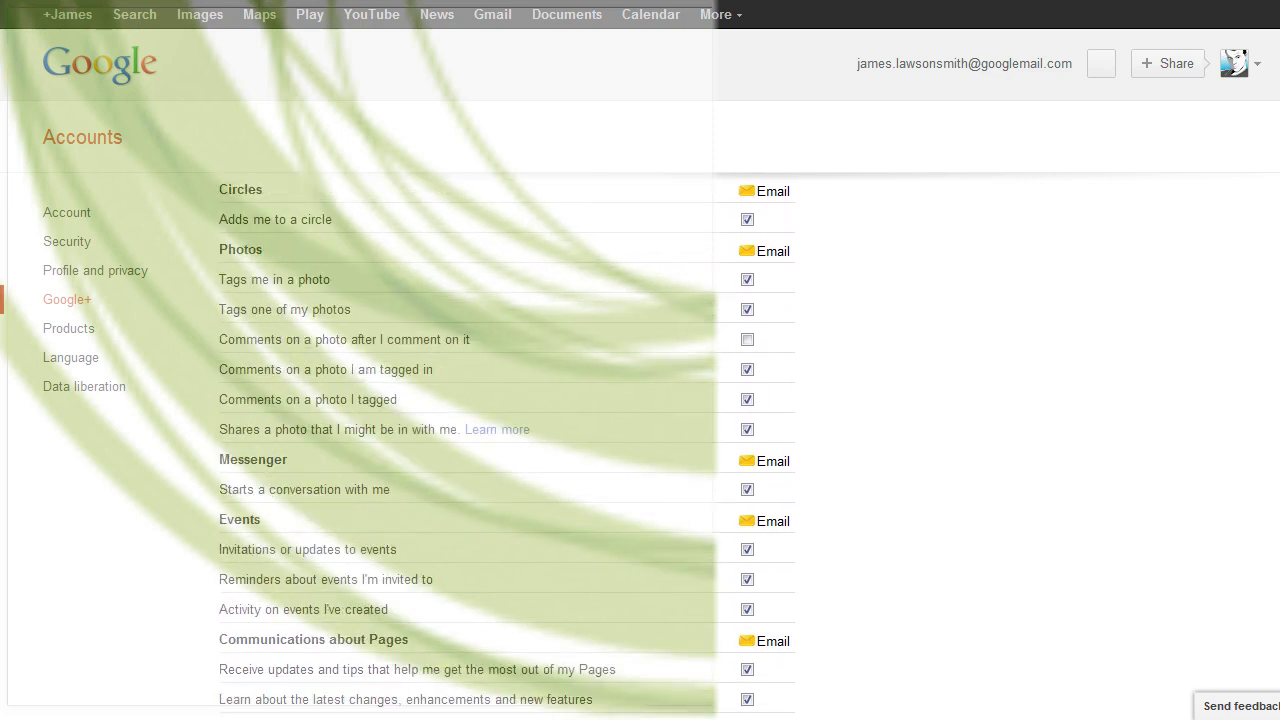
scroll(378, 441, down, 1)
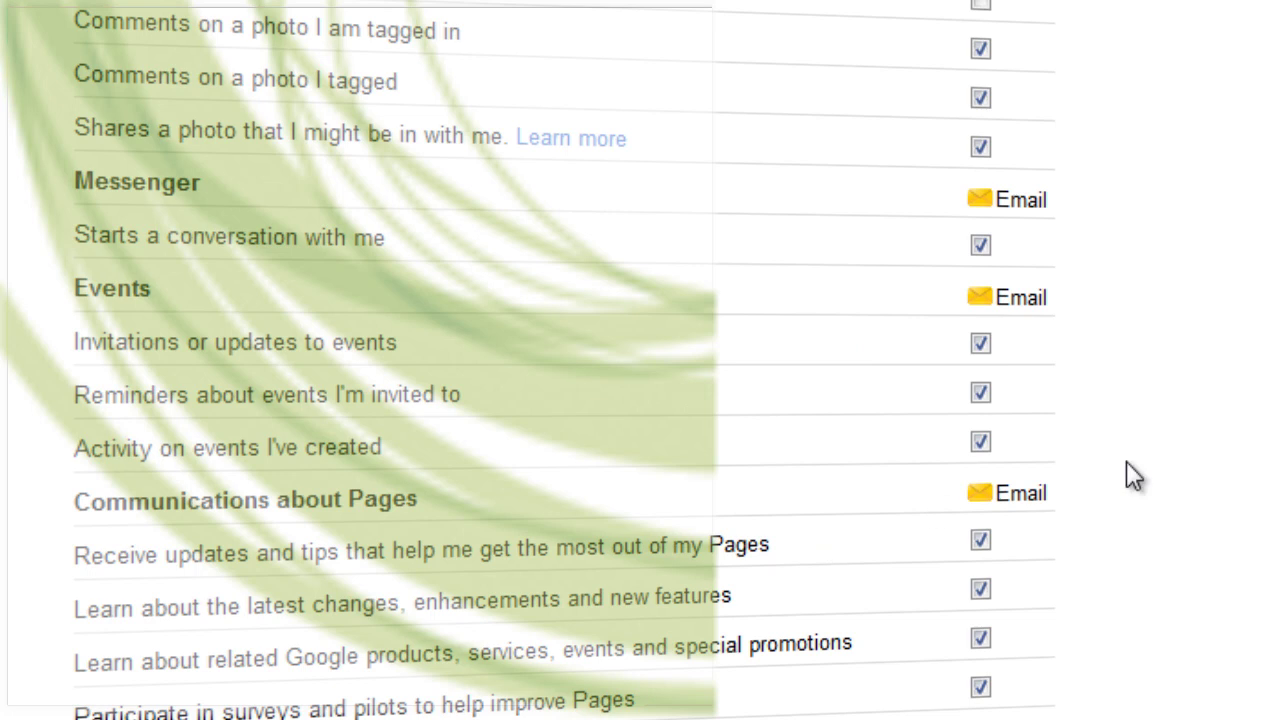
scroll(1126, 461, up, 3)
scroll(1170, 444, up, 2)
Scroll back up through the account settings page.
scroll(1171, 444, up, 2)
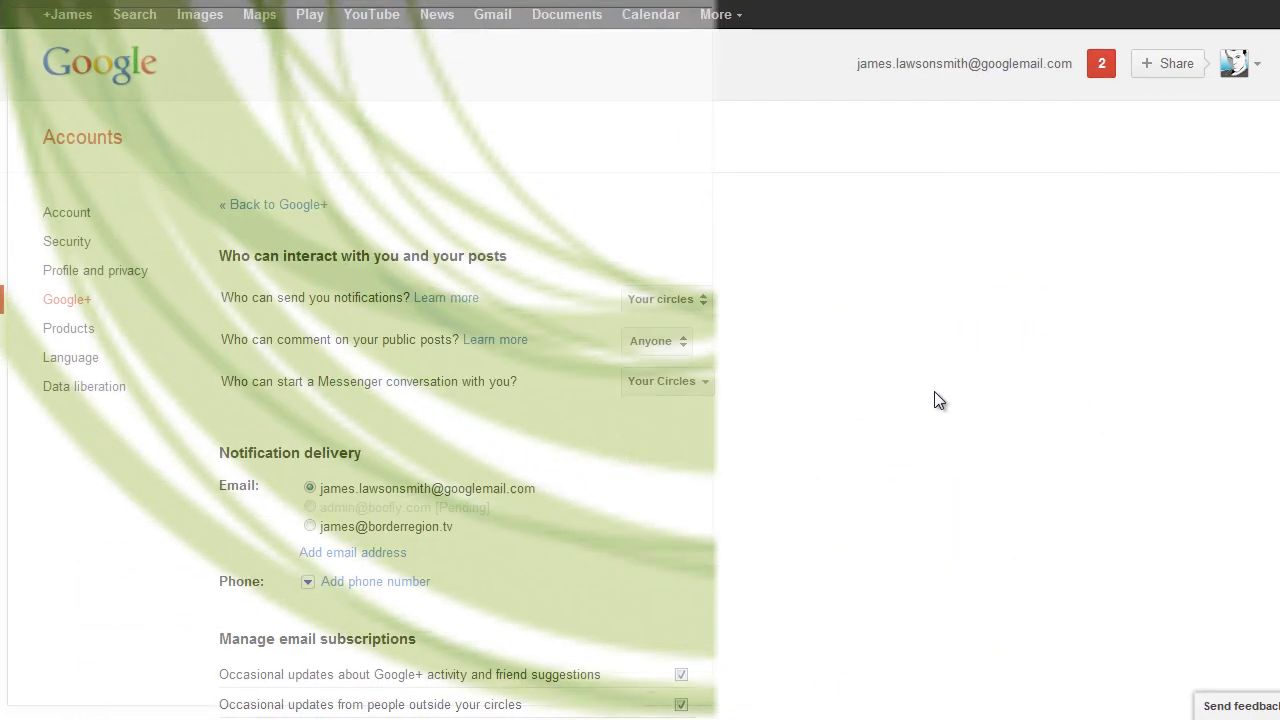